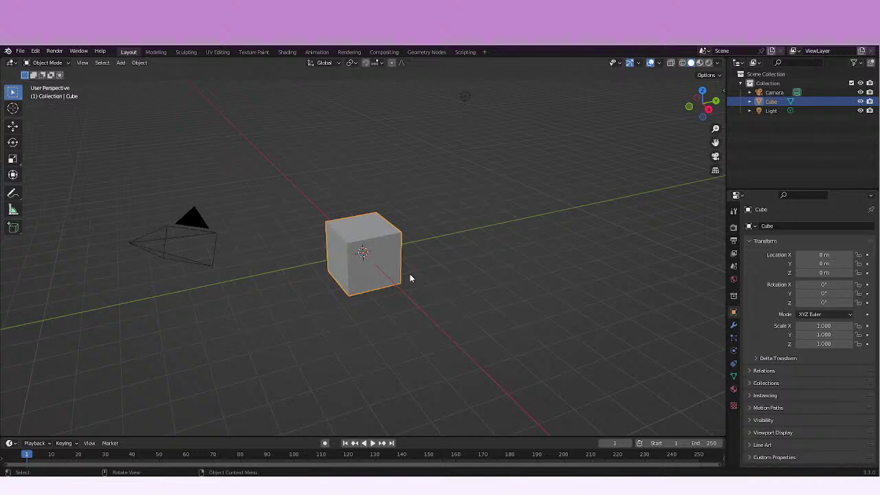
Switch to the Geometry Nodes workspace and create a new geometry node tree for the cube
click(418, 53)
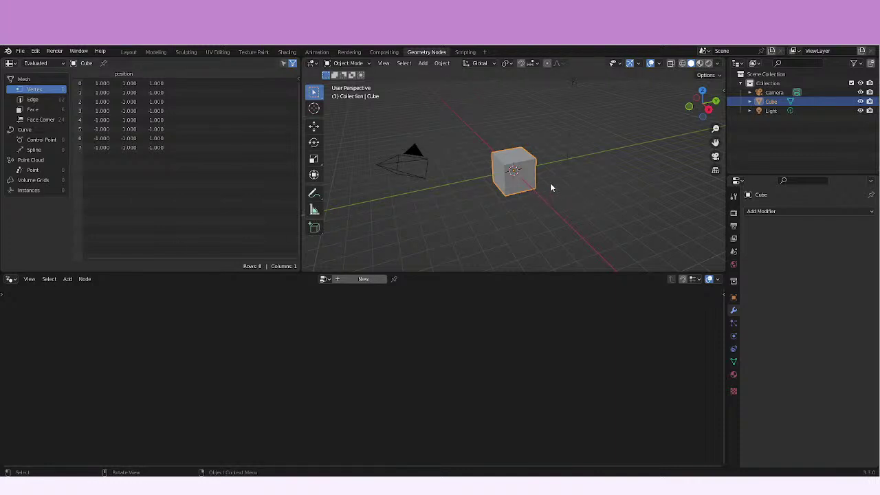
shift+middle_drag(550, 182, 523, 206)
click(342, 279)
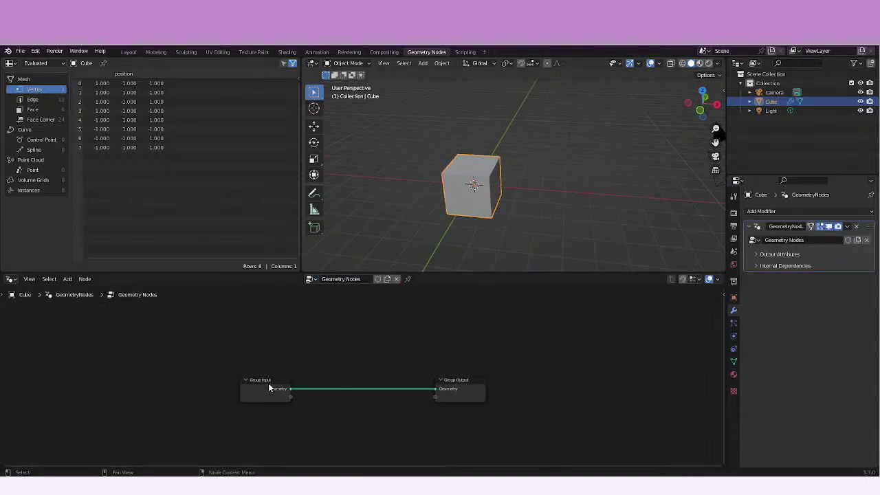
Move the Group Input node aside and insert an Arc curve primitive on the link to Group Output
drag(269, 387, 199, 379)
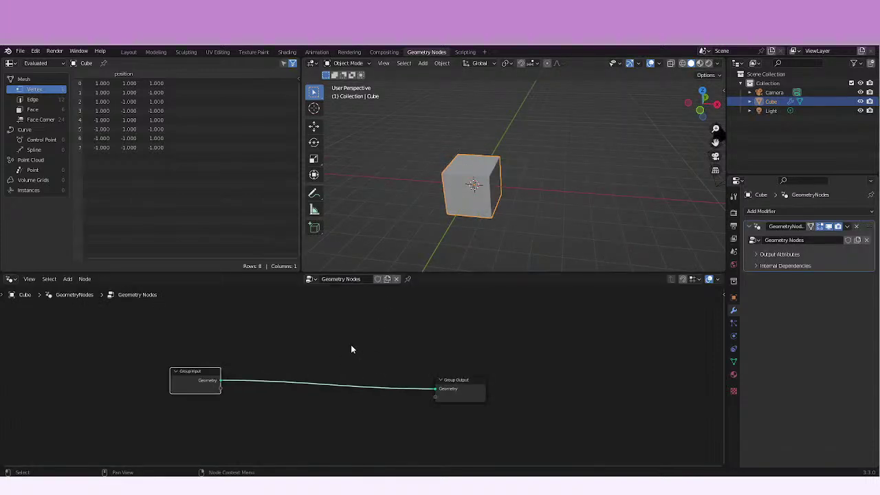
key(shift+a)
mouse_move(299, 319)
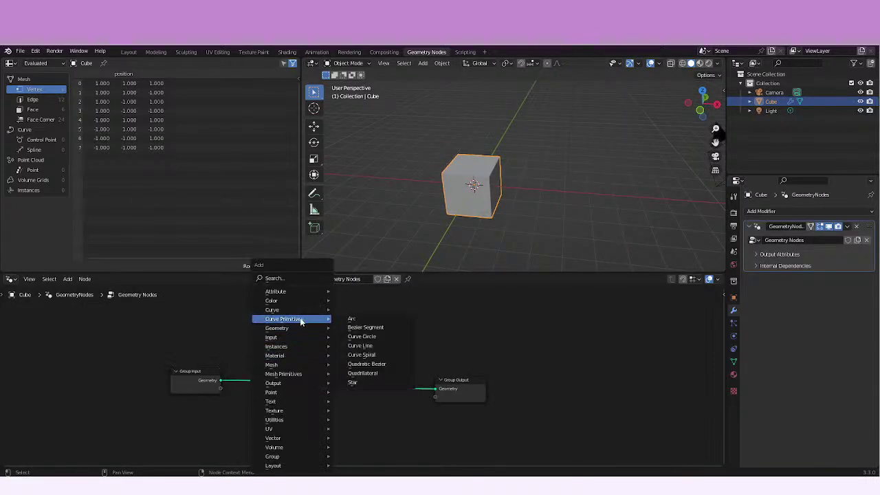
click(343, 321)
click(277, 353)
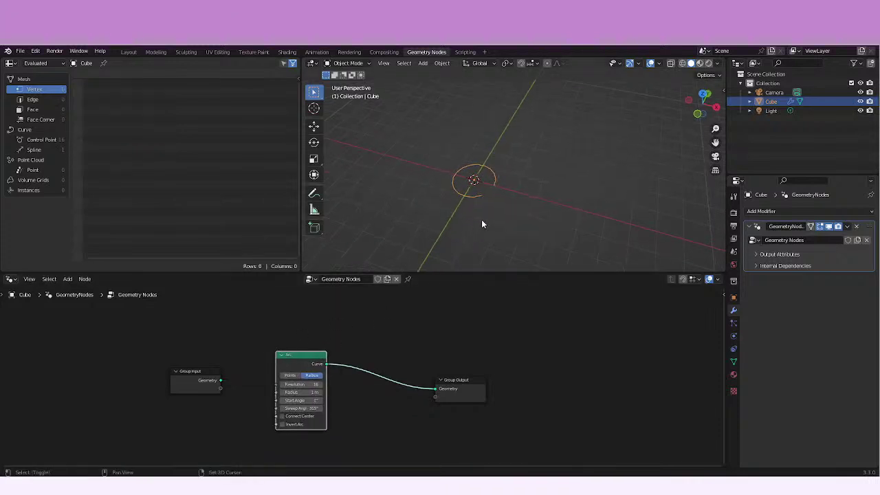
shift+middle_drag(482, 225, 451, 229)
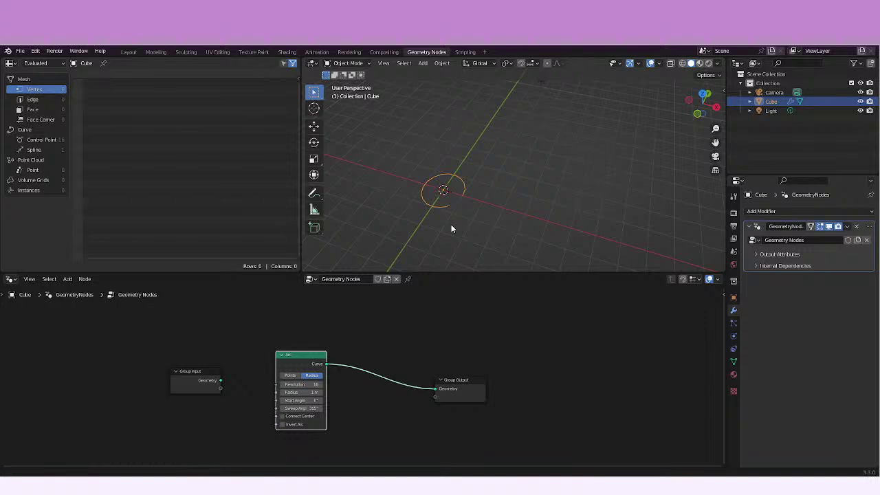
scroll(451, 227, up, 2)
Insert a Reverse Curve node between the Arc and Group Output nodes, spacing the nodes apart
drag(456, 406, 558, 371)
key(g)
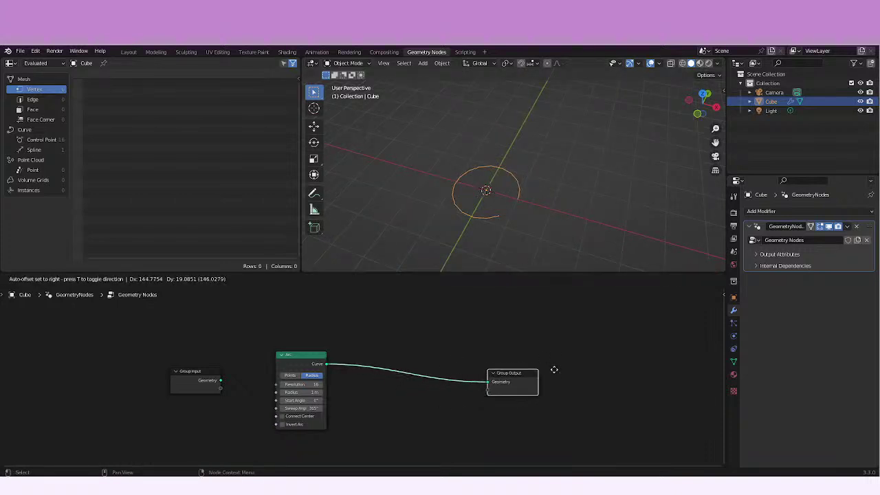
click(622, 359)
click(440, 350)
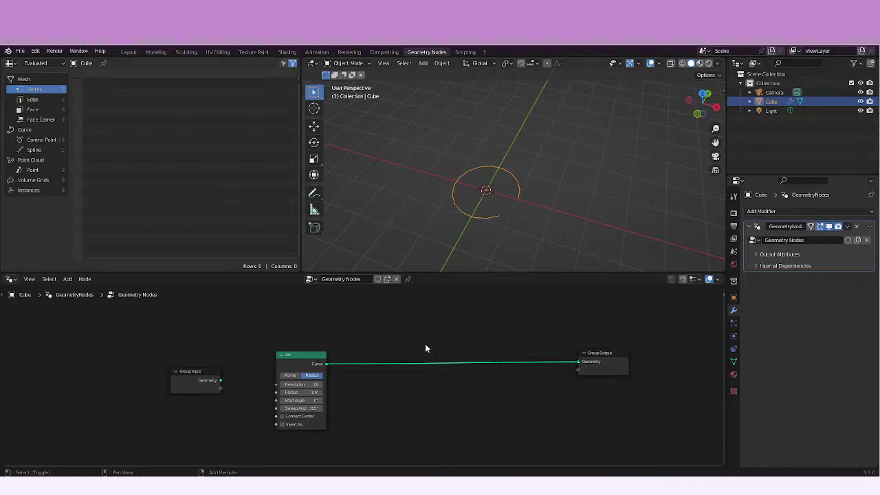
key(shift+a)
mouse_move(412, 309)
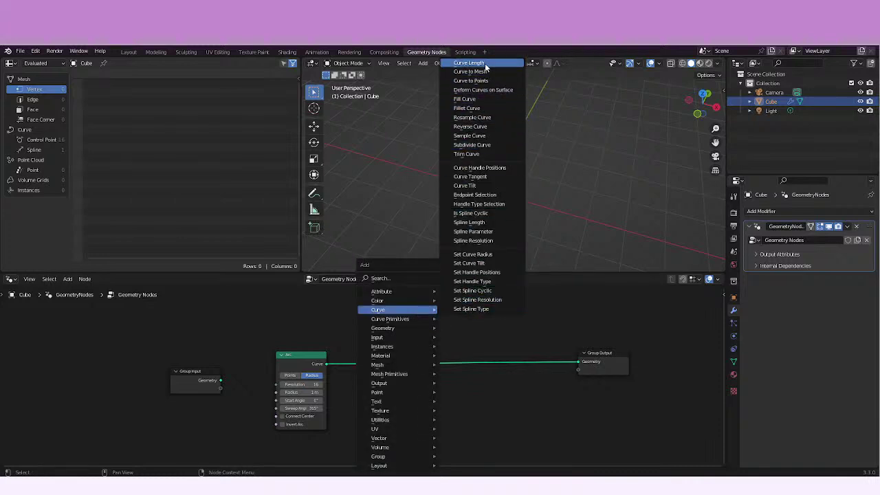
click(470, 127)
click(452, 352)
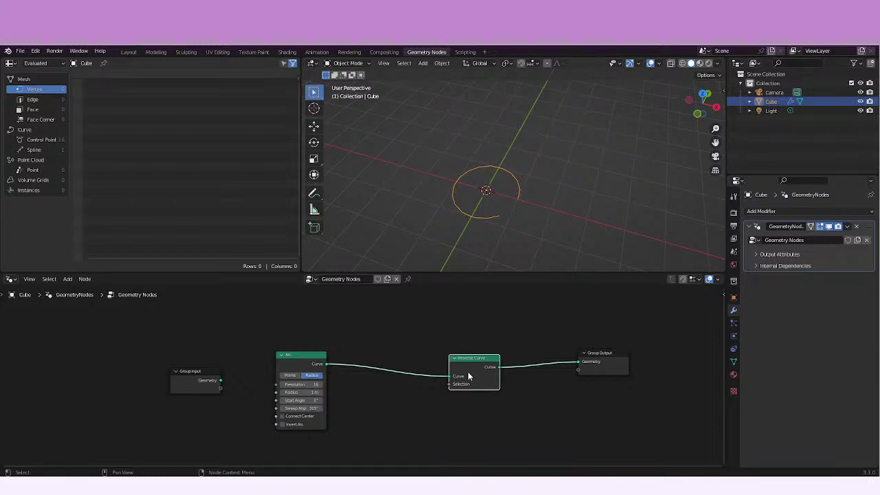
drag(300, 355, 321, 313)
drag(491, 359, 483, 352)
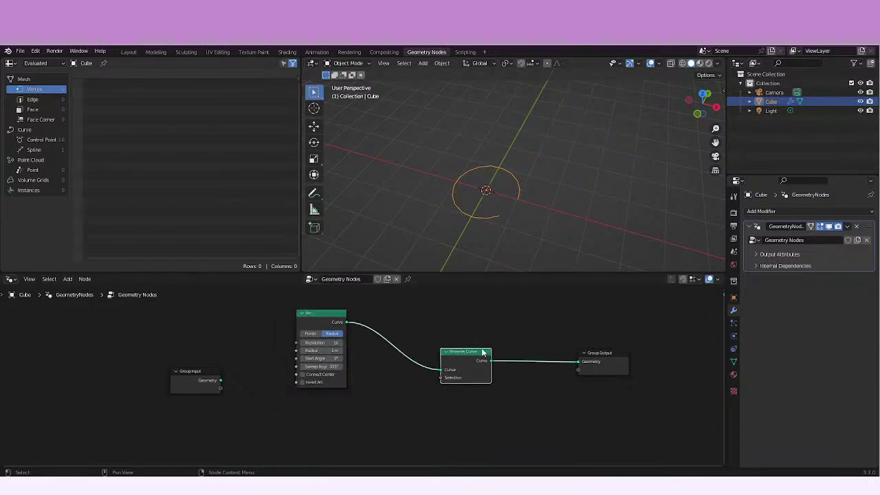
drag(612, 352, 627, 331)
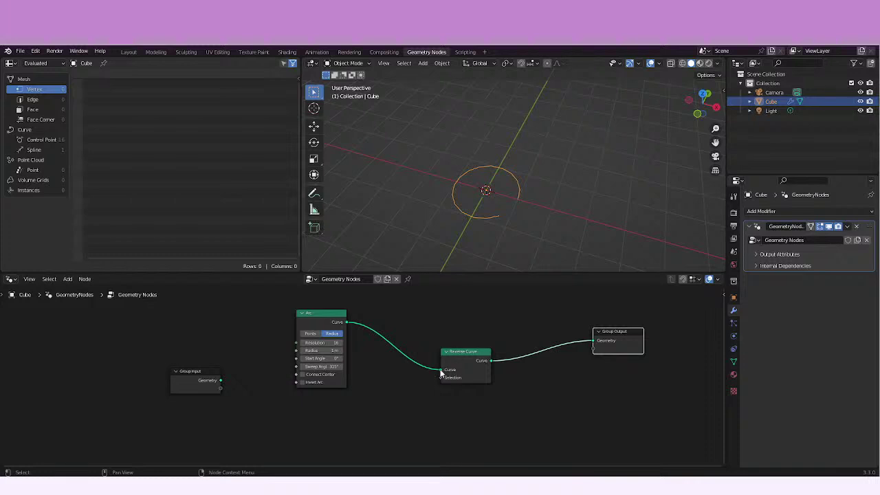
mouse_move(441, 372)
mouse_down()
mouse_move(414, 369)
mouse_move(440, 369)
mouse_up()
Add a Boolean input node, connect it to the Reverse Curve node's Selection, and enable its value
middle_drag(449, 388, 415, 366)
scroll(415, 366, up, 3)
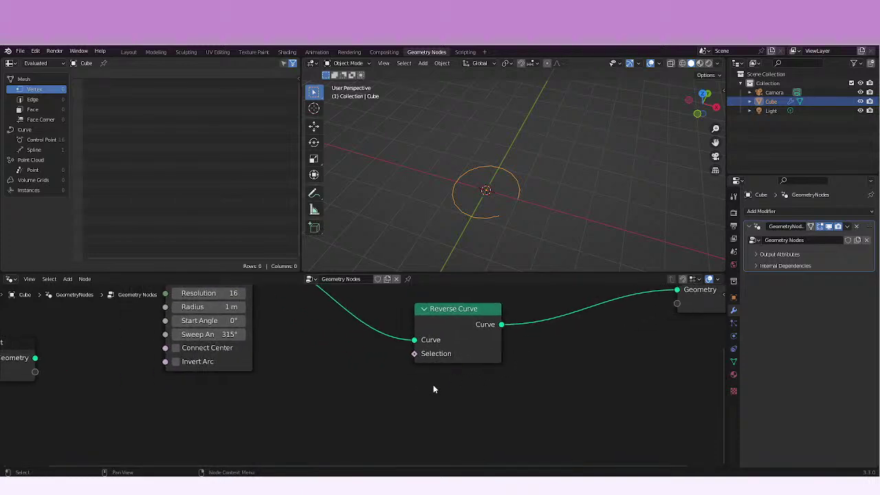
key(shift+a)
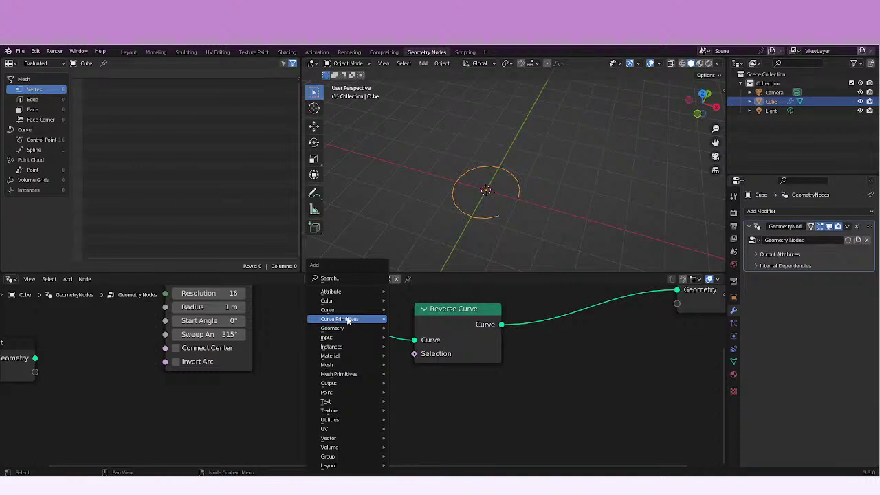
mouse_move(375, 337)
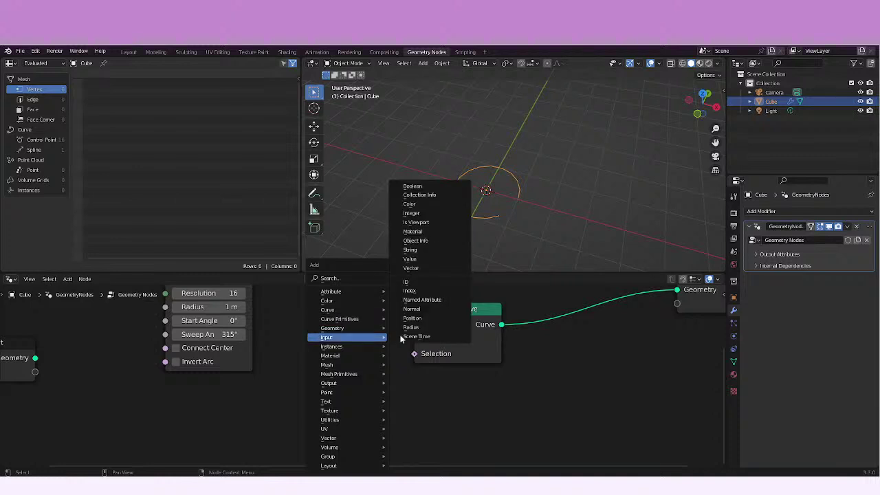
click(413, 187)
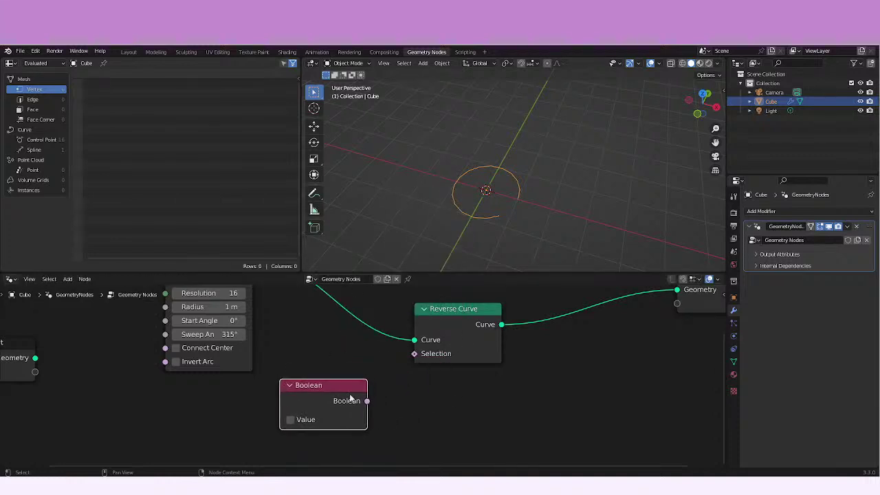
click(350, 398)
drag(367, 400, 415, 358)
click(290, 421)
Delete the Arc node that feeds the Reverse Curve node
scroll(357, 368, up, 5)
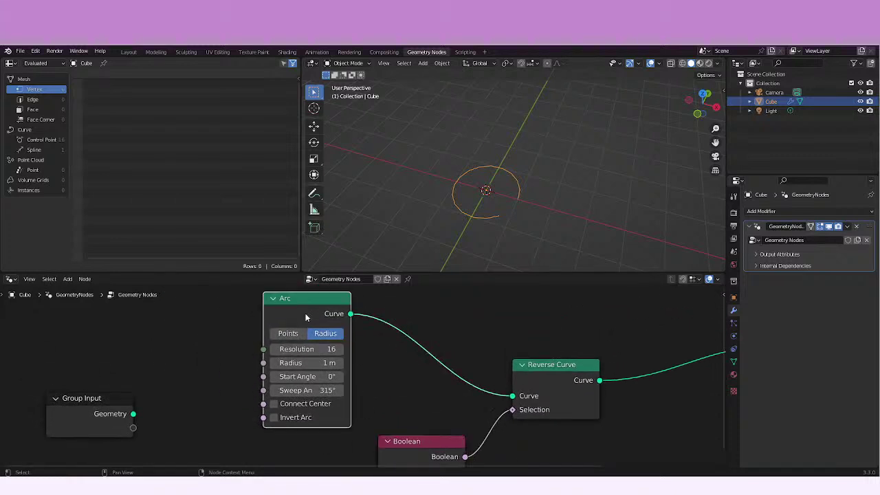
drag(306, 317, 131, 321)
ctrl+scroll(226, 323, up, 3)
drag(226, 324, 300, 325)
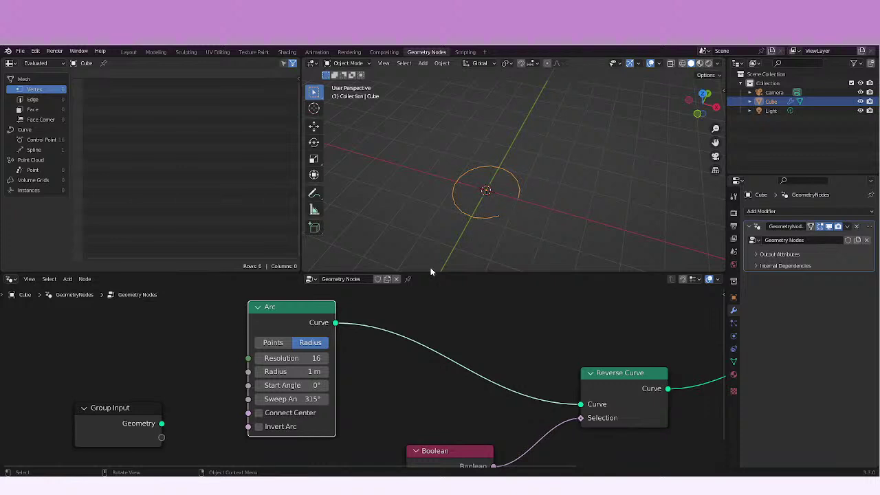
key(Delete)
Add a Bezier Segment curve primitive and connect its Curve output to the Reverse Curve node's Curve input
key(shift+a)
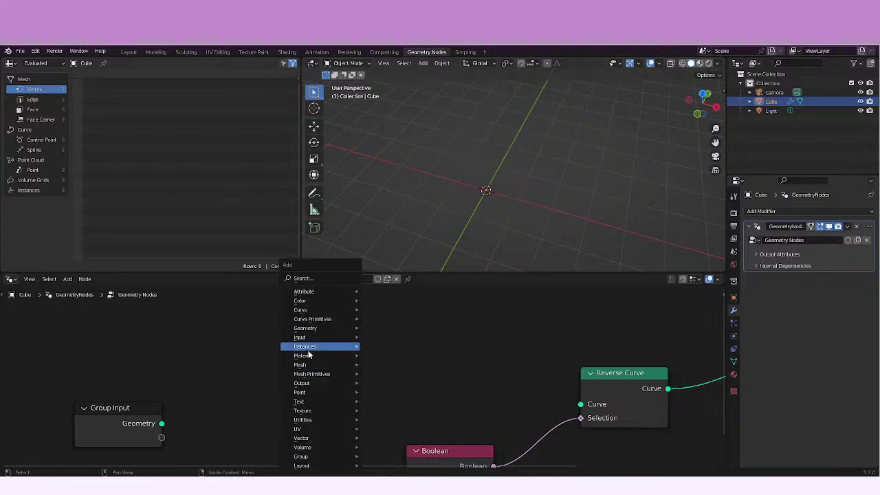
mouse_move(317, 311)
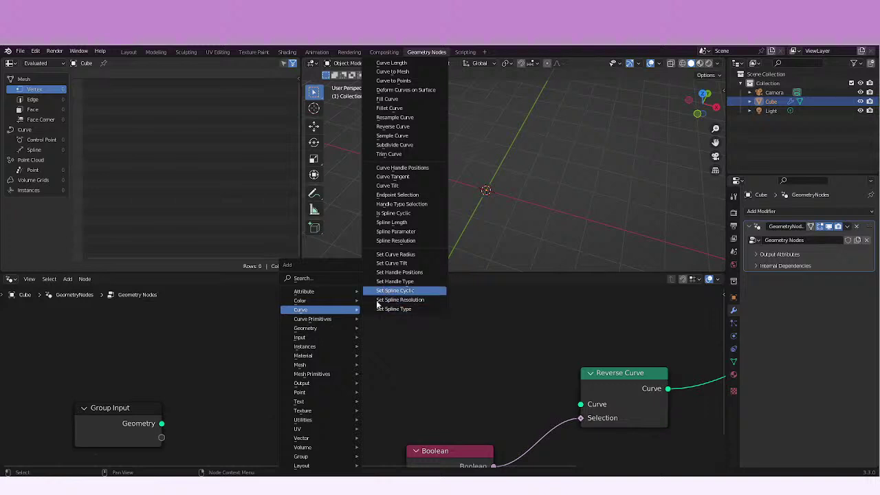
mouse_move(340, 328)
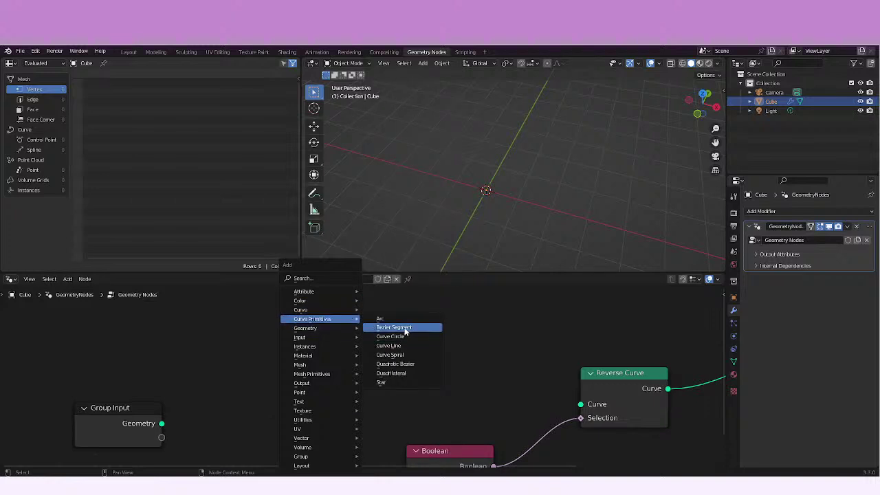
click(406, 330)
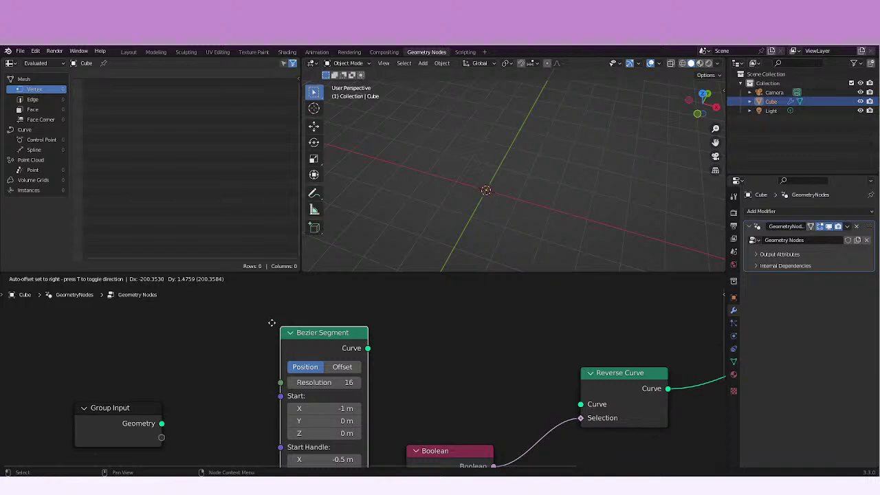
click(250, 313)
drag(346, 338, 581, 404)
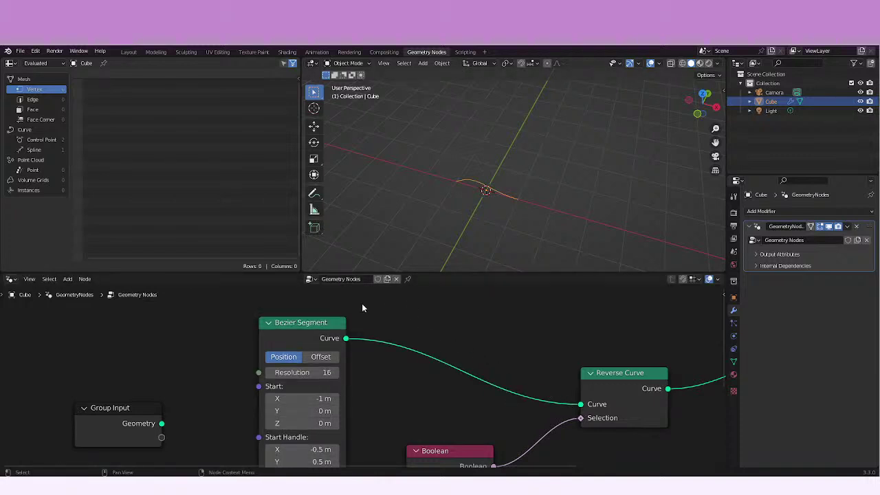
Set the Bezier Segment's resolution to 22 and its start point to X -3.2 m, Y 1.6 m, Z 1.5 m
drag(305, 372, 305, 412)
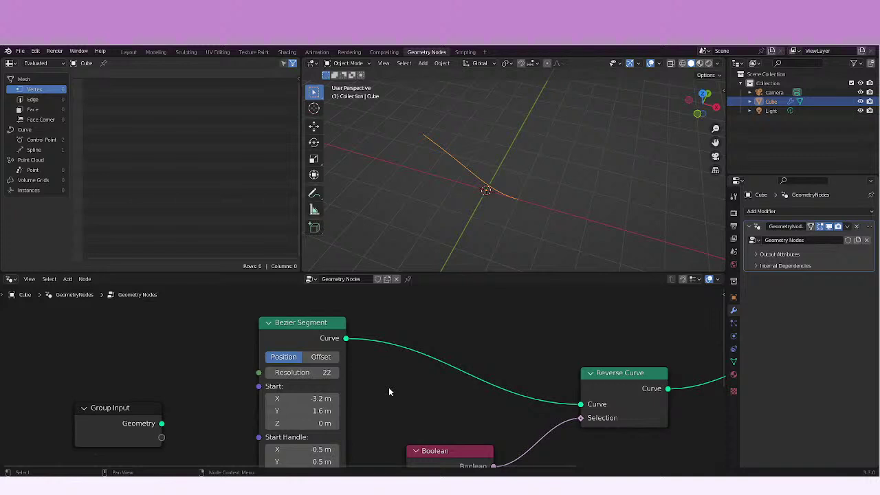
middle_drag(388, 391, 398, 339)
drag(318, 370, 348, 370)
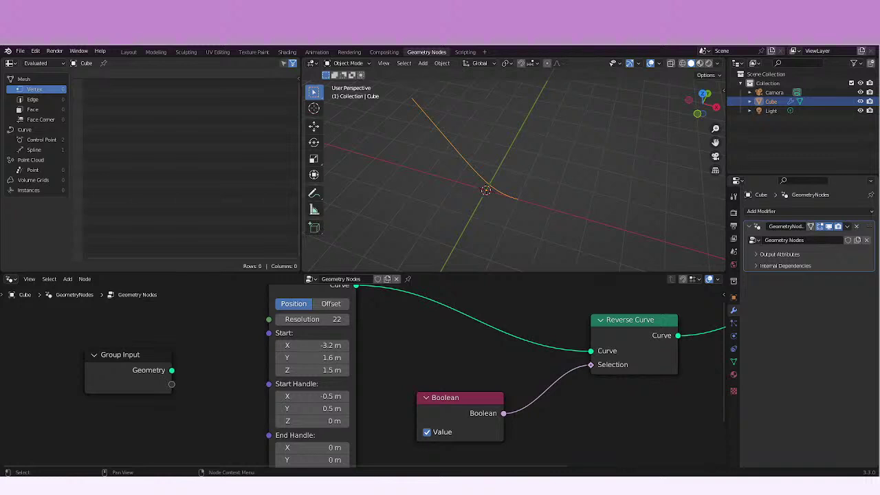
middle_drag(412, 172, 436, 178)
click(462, 189)
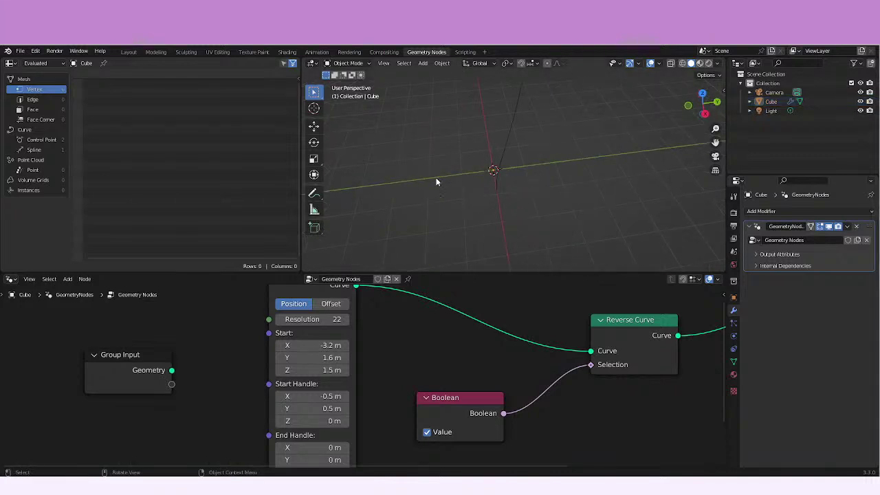
shift+middle_drag(495, 193, 420, 234)
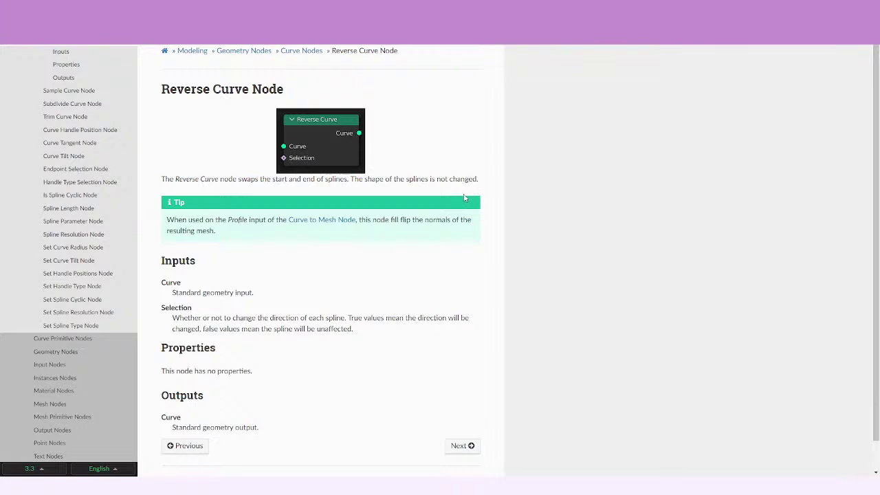
Return to Blender, show the curve's control point data in the spreadsheet, and compare the point order with the Boolean on and off
click(235, 445)
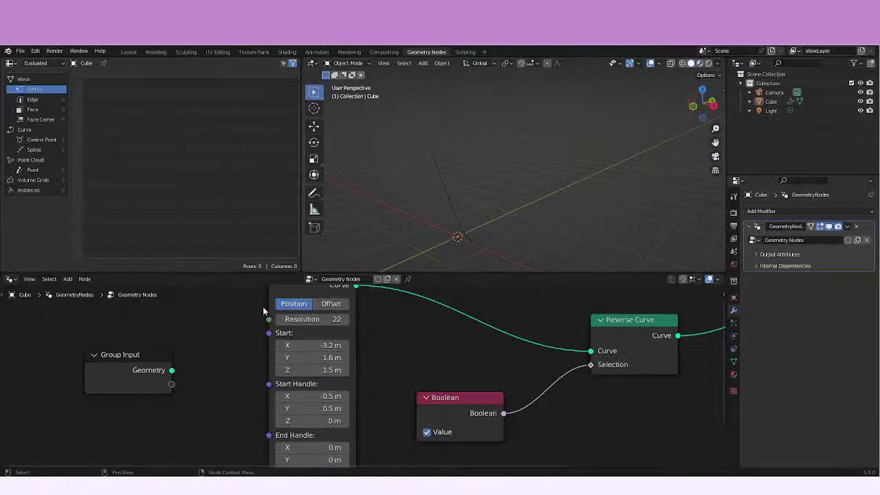
click(41, 140)
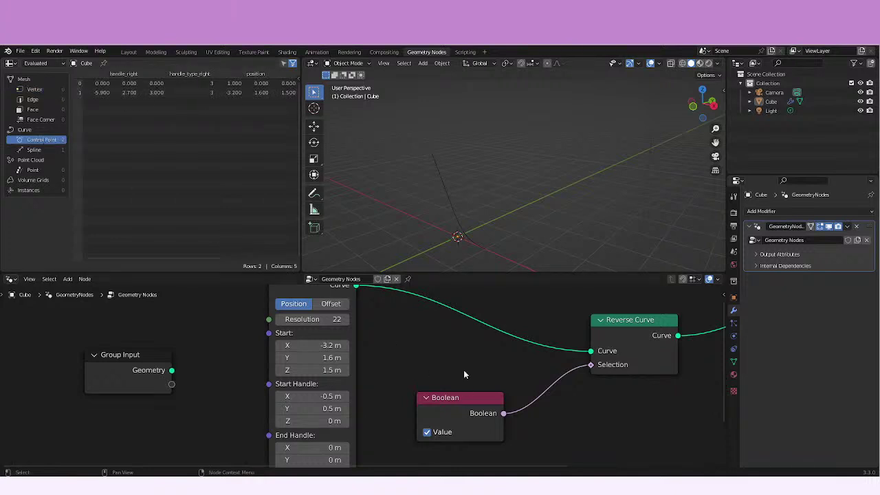
click(428, 432)
click(428, 432)
click(427, 432)
drag(208, 258, 220, 258)
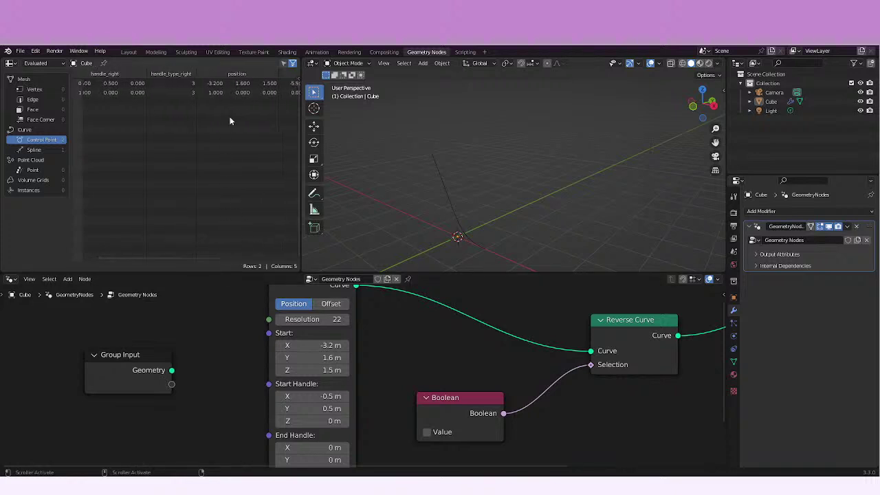
Toggle the Boolean repeatedly and examine how the control points' position and handle columns differ between both states
click(427, 432)
click(426, 432)
click(426, 432)
click(426, 432)
drag(230, 257, 288, 262)
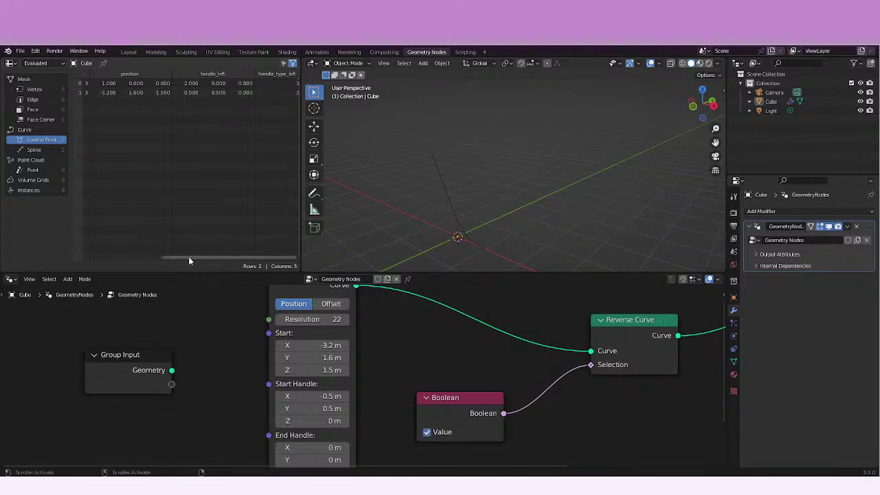
drag(184, 257, 263, 264)
click(427, 432)
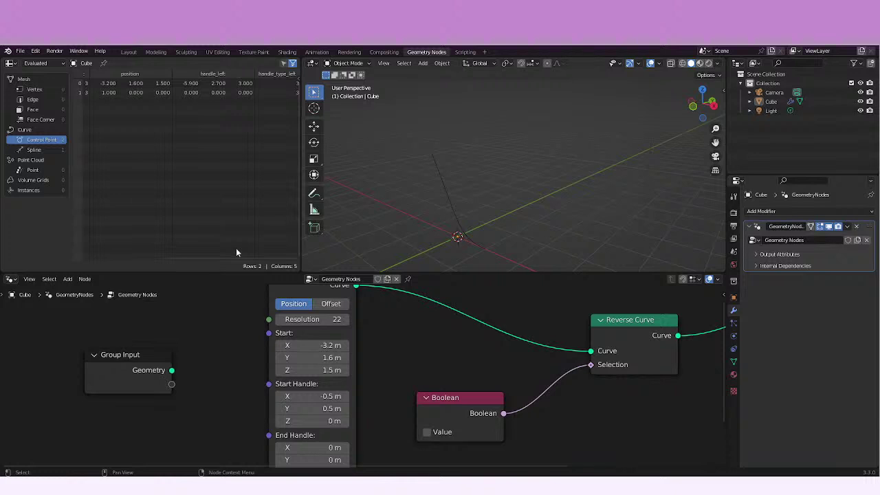
drag(236, 254, 102, 251)
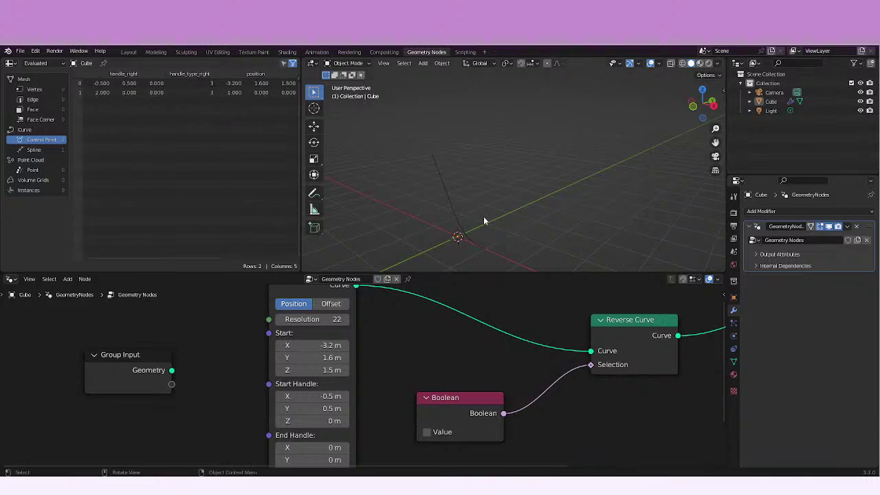
Enable the Boolean value again and check the curve's shape in the 3D viewport
middle_drag(483, 215, 502, 206)
click(427, 432)
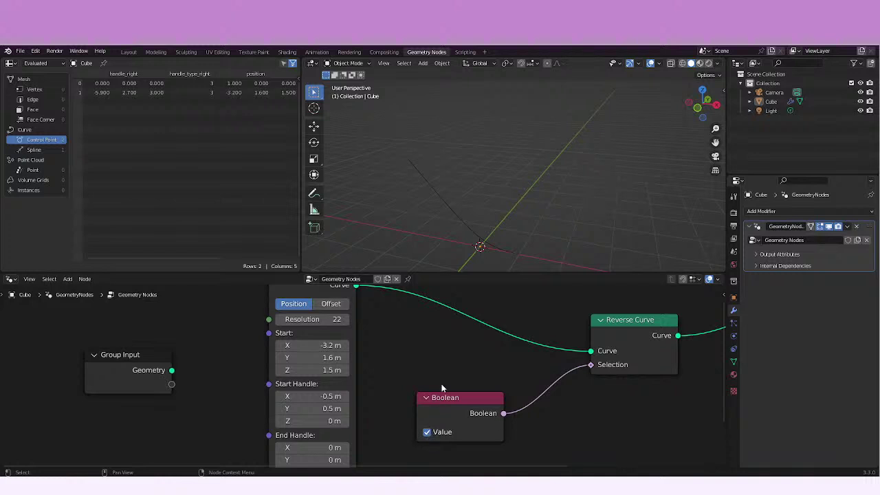
mouse_move(474, 200)
middle_down()
mouse_move(487, 186)
mouse_move(468, 187)
middle_up()
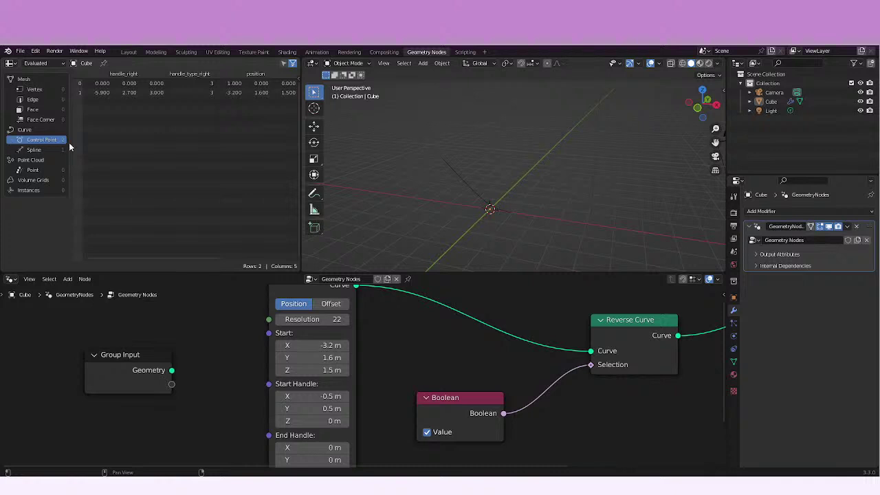
Insert a Curve to Mesh node on the link between the Reverse Curve and Group Output nodes
middle_drag(427, 234, 495, 251)
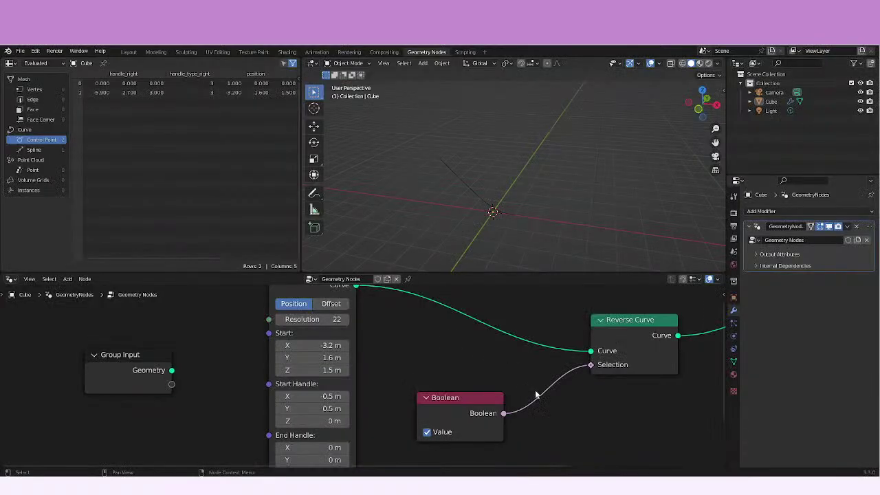
middle_drag(509, 386, 361, 414)
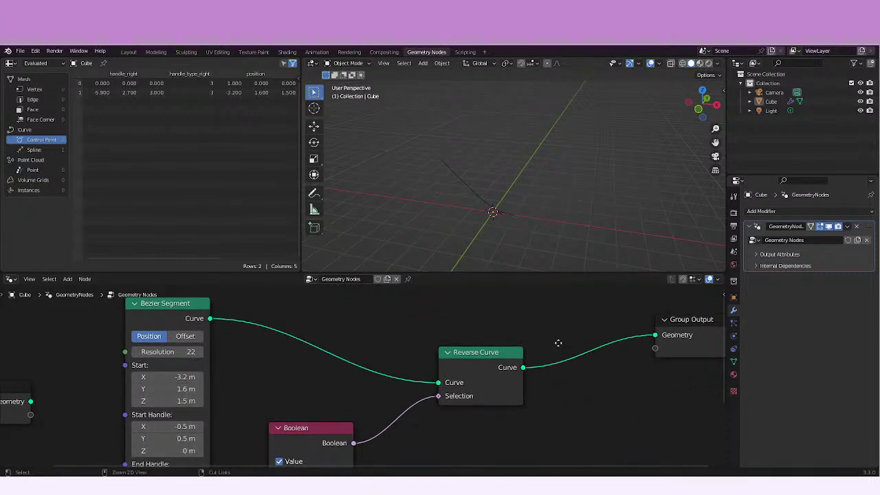
scroll(463, 331, down, 2)
key(shift+a)
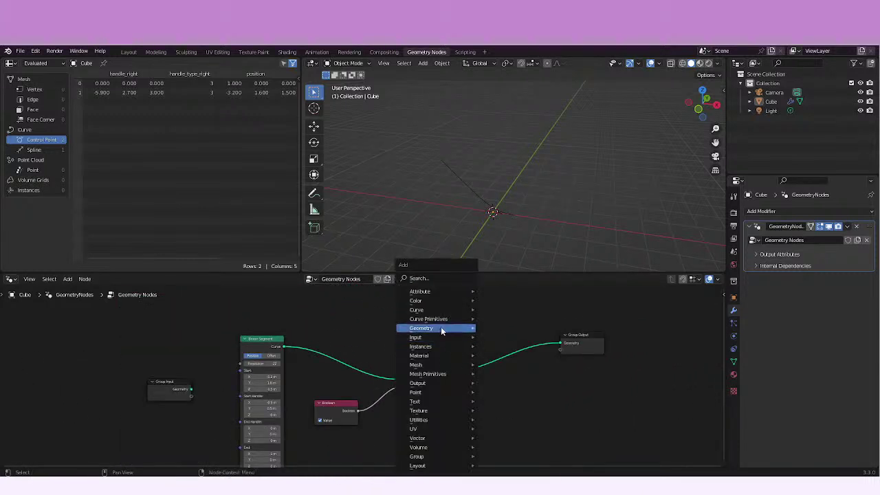
mouse_move(448, 310)
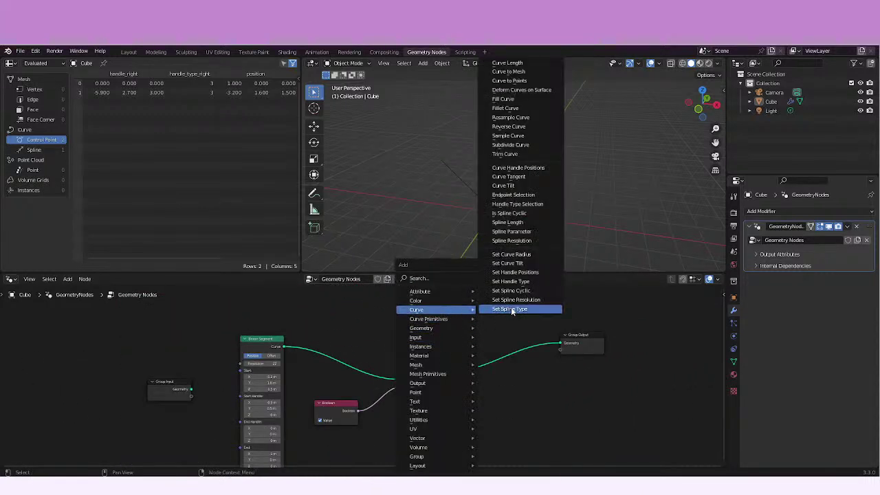
click(521, 72)
click(487, 341)
Detach Reverse Curve from the main curve link and connect the Bezier Segment's Curve output to Curve to Mesh's Profile Curve as well
drag(436, 360, 432, 371)
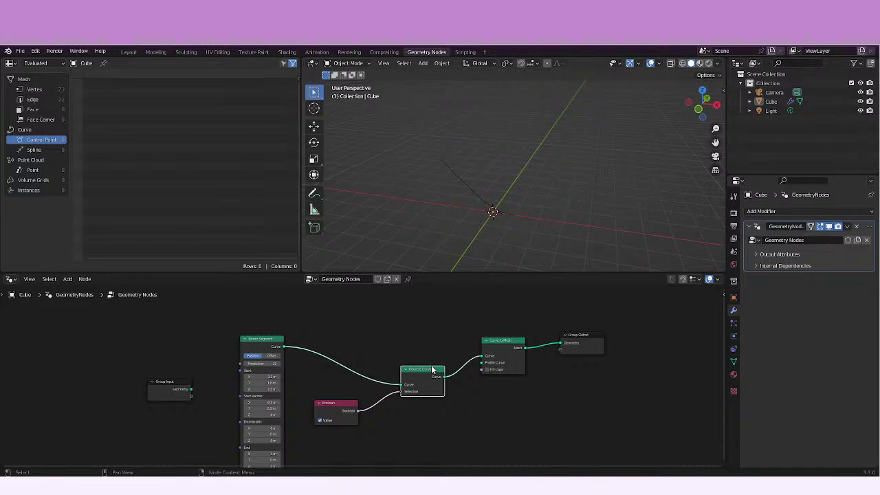
alt+drag(432, 370, 431, 369)
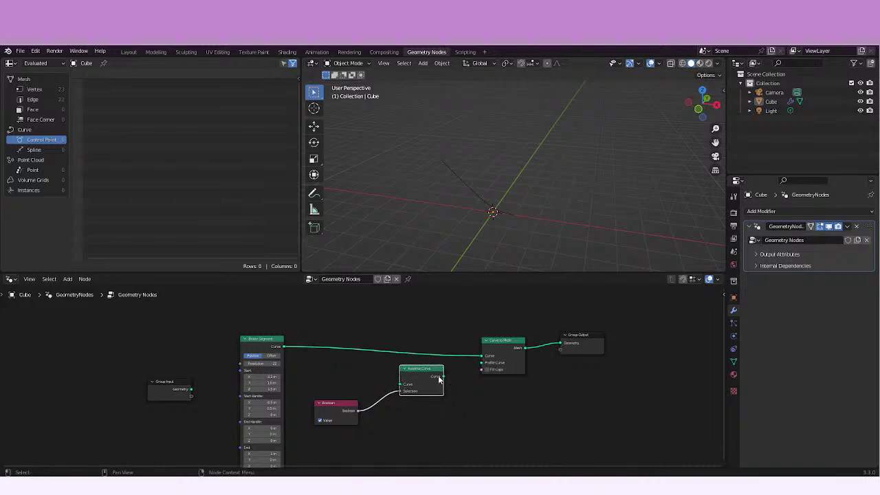
scroll(413, 406, up, 3)
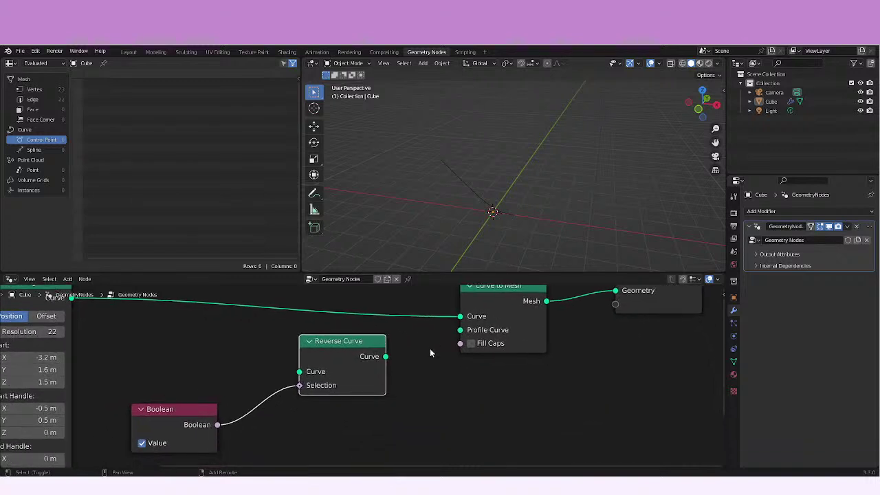
middle_drag(431, 353, 513, 363)
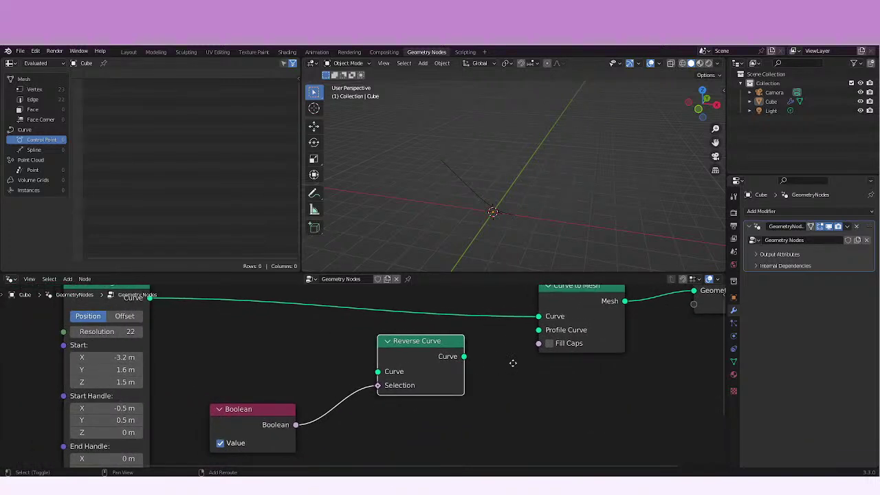
drag(149, 297, 540, 336)
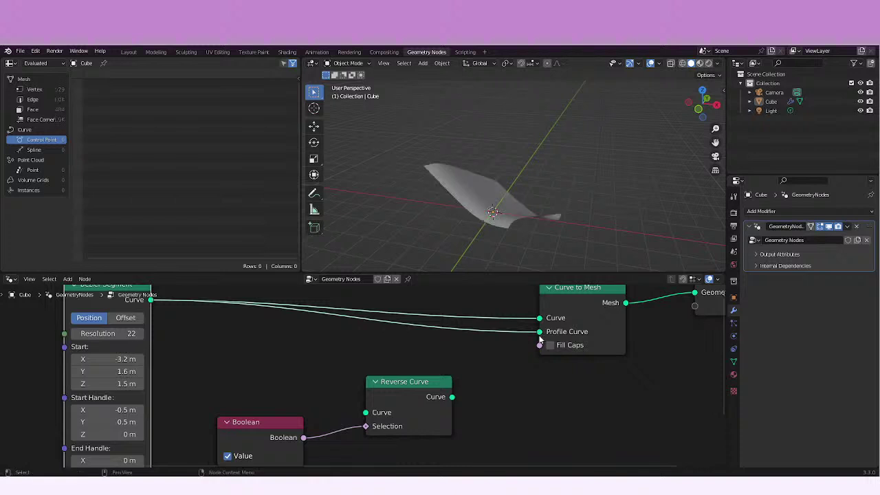
Route the Bezier Segment's curve through the Reverse Curve node into the Profile Curve input of Curve to Mesh
middle_drag(522, 206, 509, 220)
drag(429, 386, 468, 350)
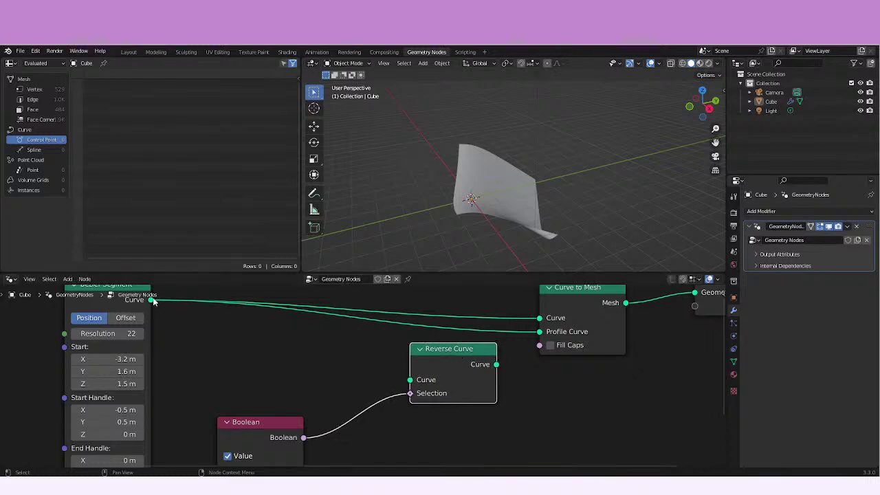
drag(151, 300, 410, 380)
drag(539, 331, 497, 365)
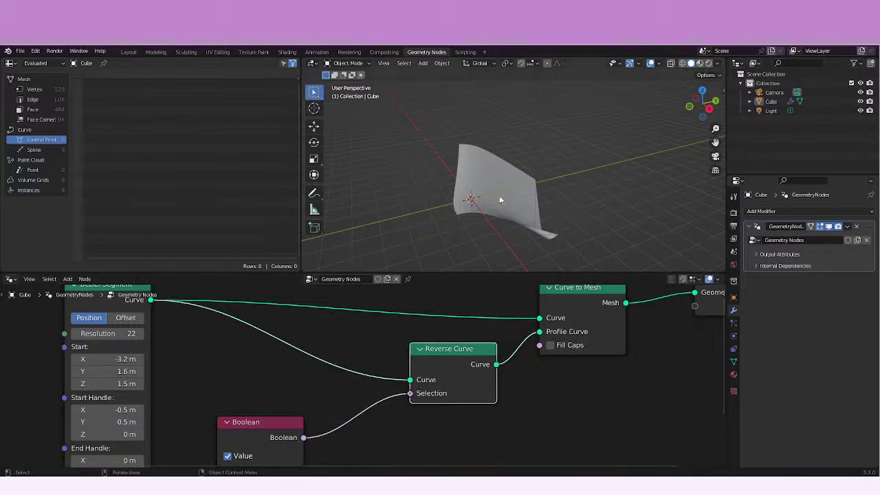
Move the Boolean node closer to Reverse Curve and toggle its value off and on to compare the mesh
middle_drag(500, 200, 440, 202)
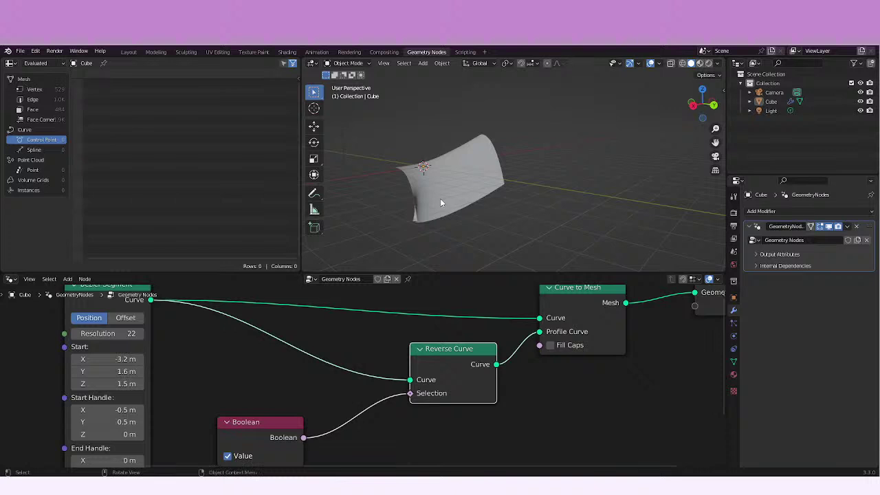
middle_drag(283, 426, 230, 442)
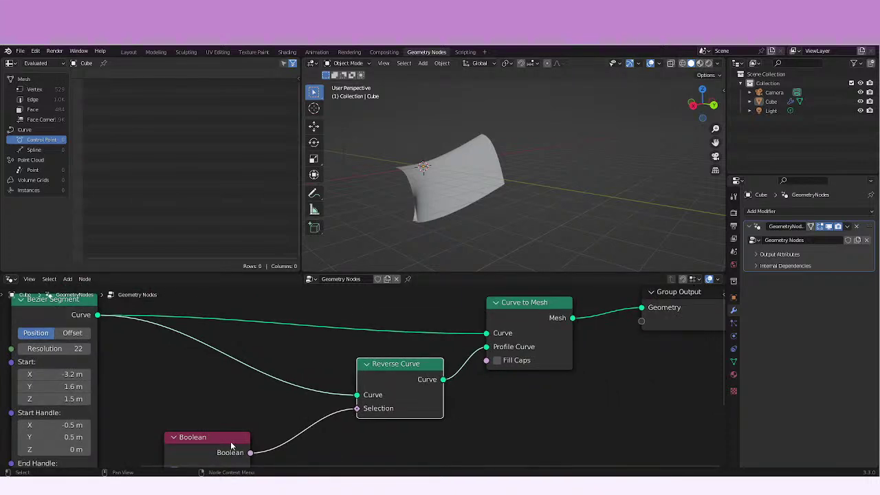
drag(231, 445, 292, 425)
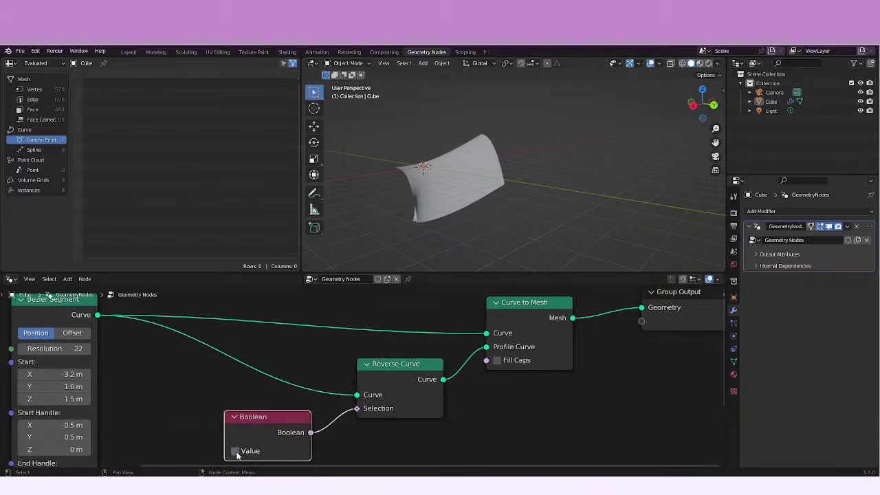
click(235, 451)
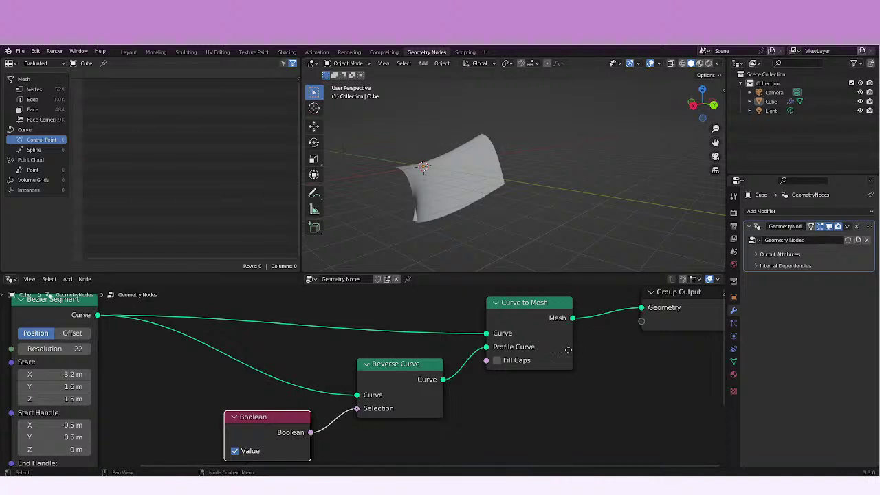
Insert a Set Material node between Curve to Mesh and Group Output and assign the existing material named Material
middle_drag(568, 350, 522, 371)
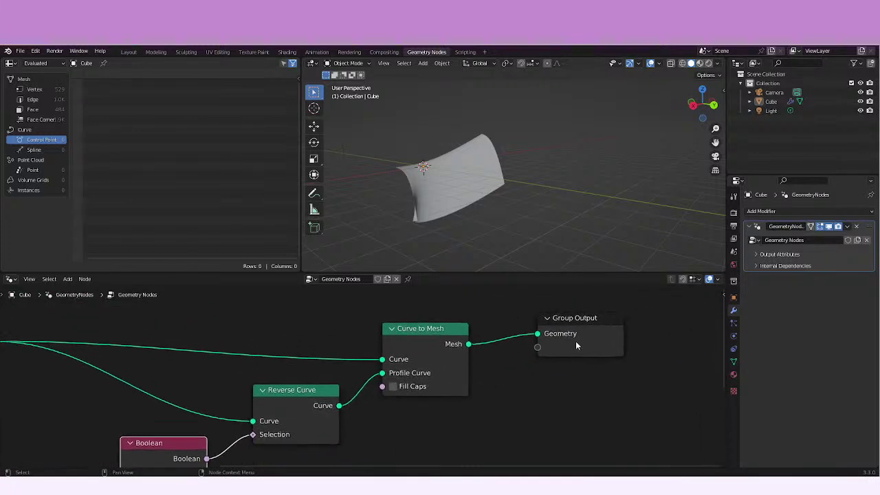
drag(576, 346, 710, 341)
key(shift+a)
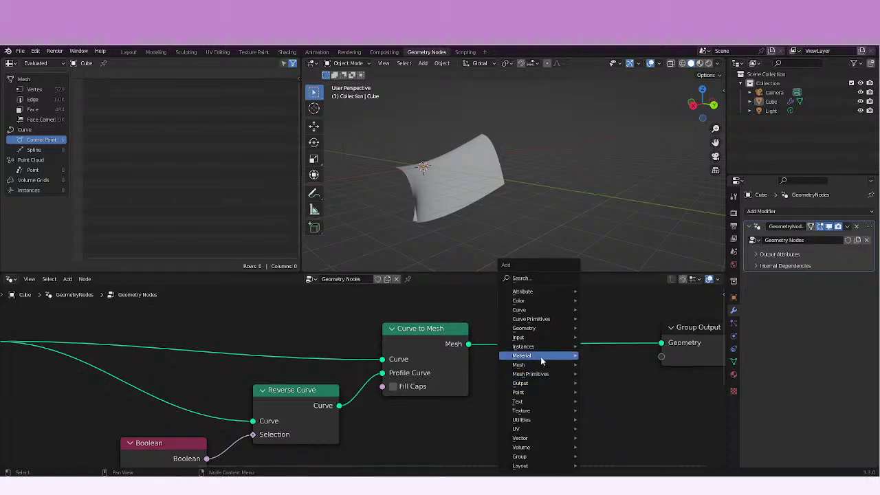
mouse_move(540, 356)
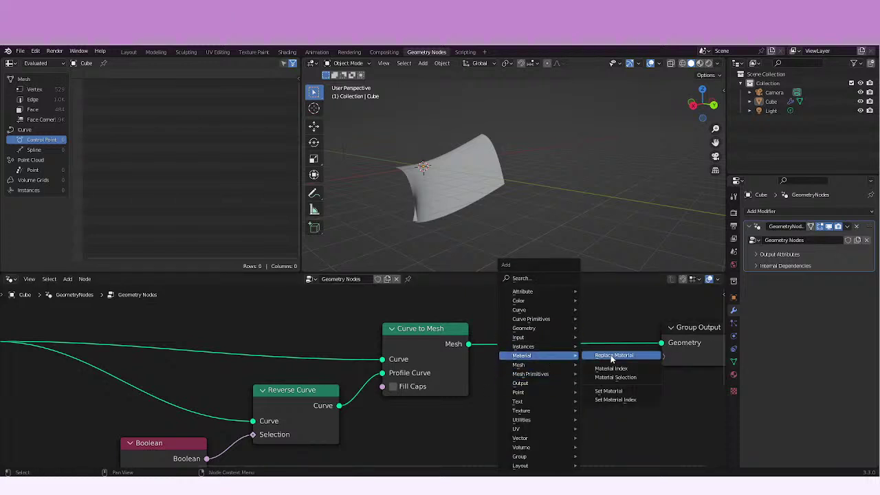
click(609, 390)
click(567, 368)
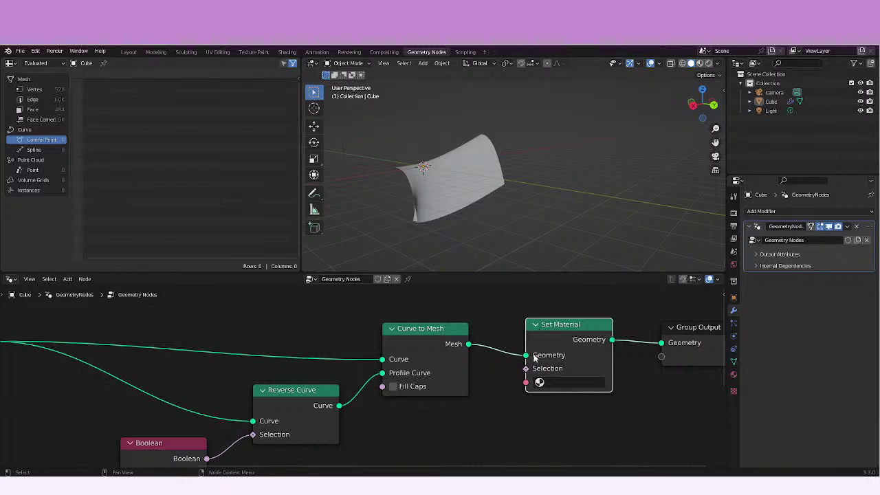
click(558, 386)
click(571, 250)
Open the cube's material in the Shading workspace, add a Wave Texture and link its Color to the Principled BSDF's Base Color
click(287, 52)
mouse_move(449, 241)
middle_down()
mouse_move(389, 255)
mouse_move(354, 243)
mouse_move(371, 254)
middle_up()
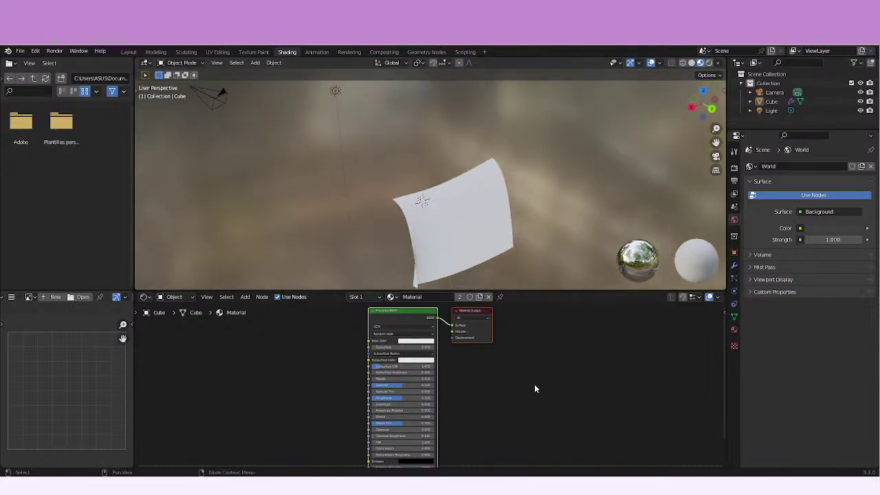
click(535, 389)
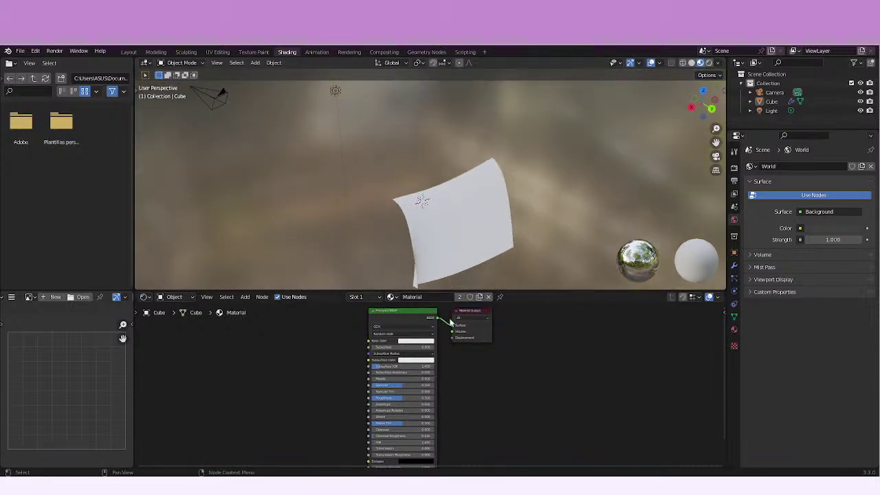
middle_drag(281, 367, 332, 369)
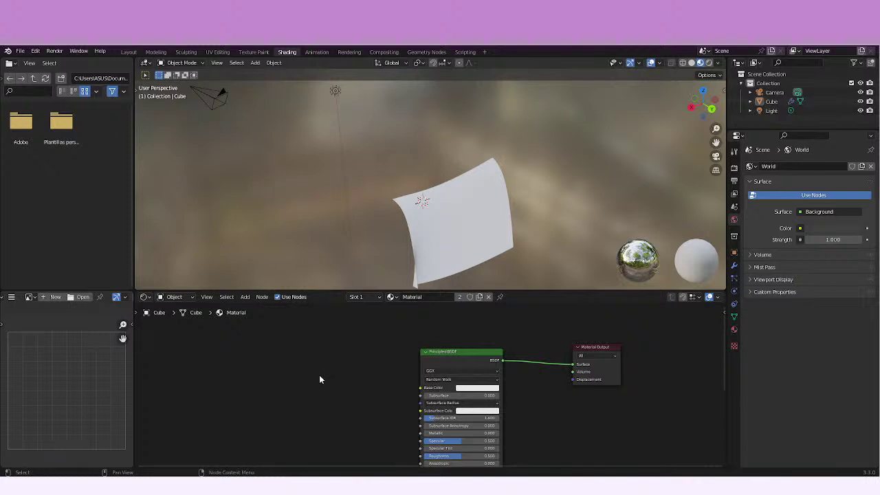
key(shift+a)
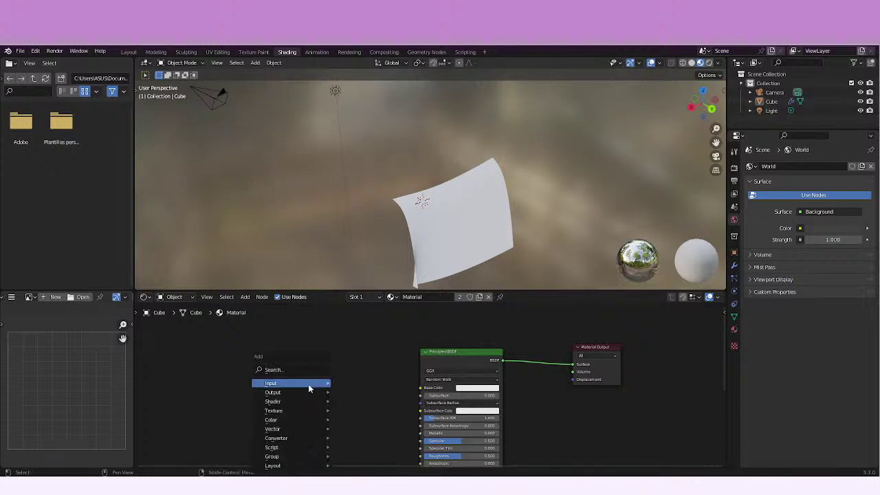
mouse_move(302, 410)
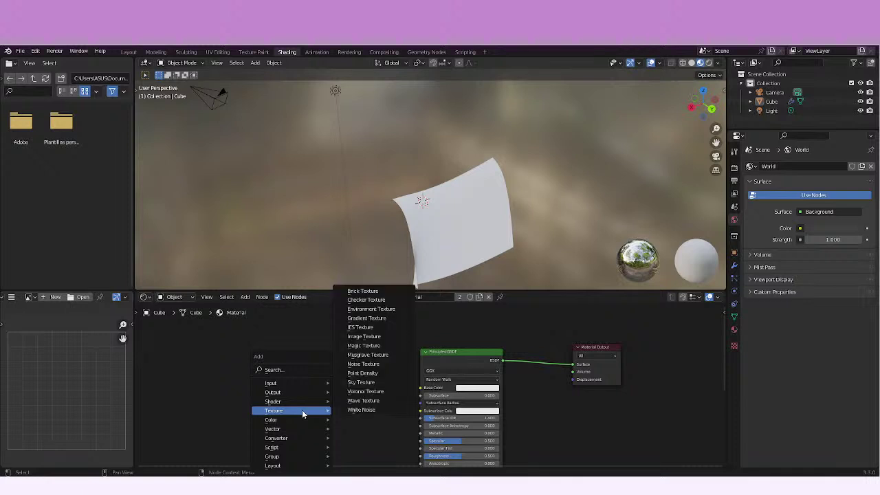
click(367, 401)
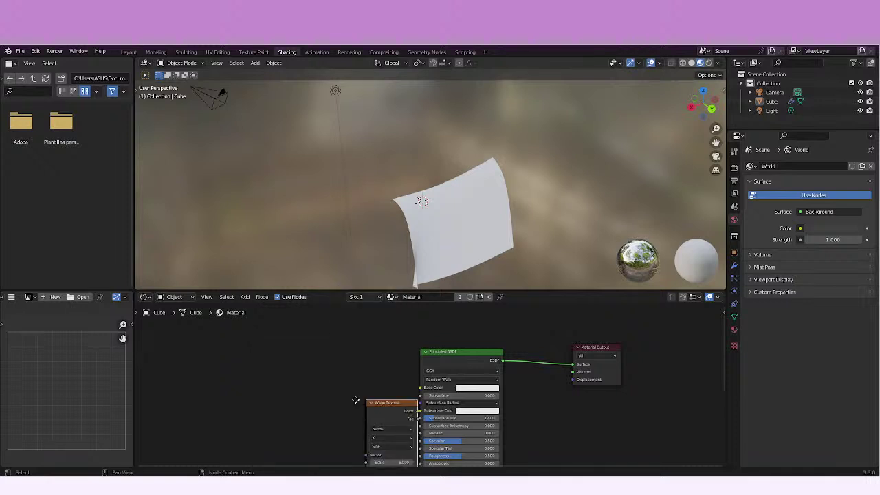
click(278, 364)
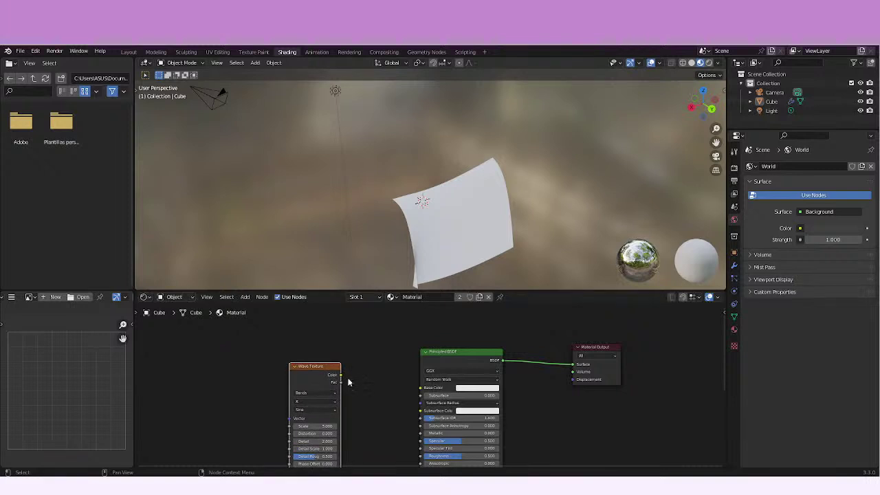
drag(339, 374, 424, 389)
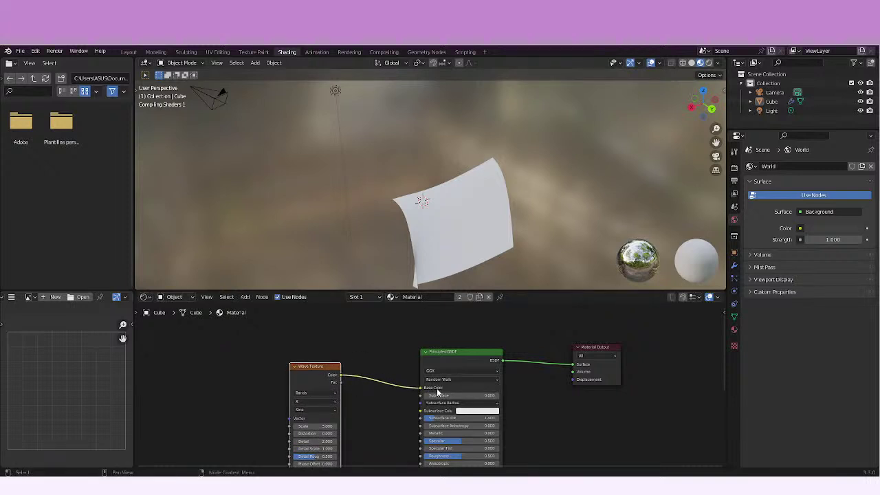
Set the Wave Texture's scale to 10.8 and check the stripes on the surface
middle_drag(393, 240, 409, 385)
scroll(422, 399, up, 3)
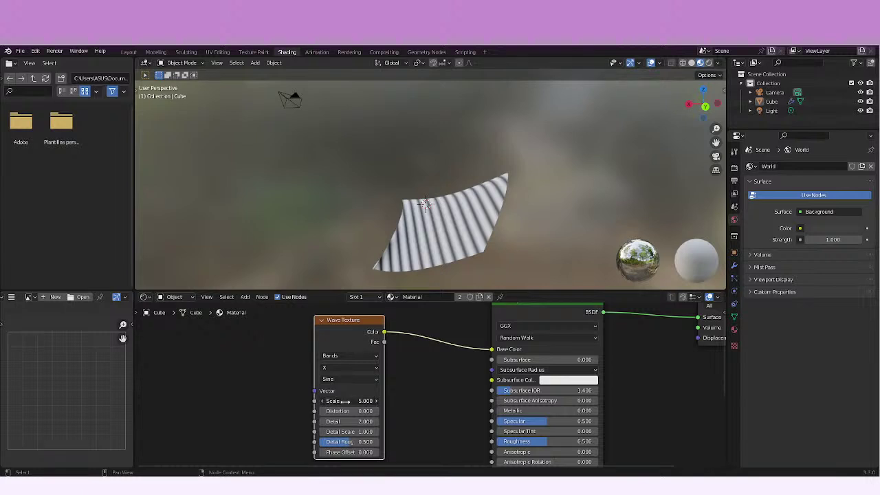
mouse_move(344, 401)
mouse_down()
mouse_move(386, 403)
mouse_move(351, 400)
mouse_up()
drag(368, 400, 414, 406)
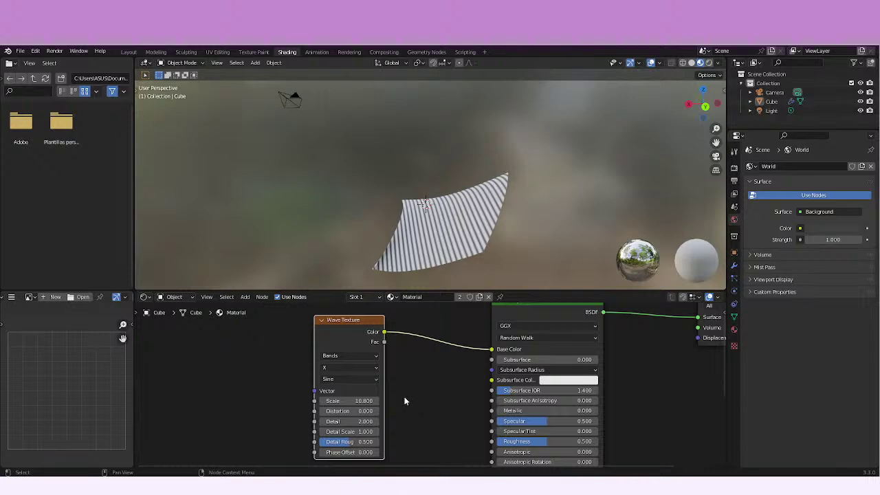
middle_drag(414, 277, 385, 261)
drag(354, 337, 351, 326)
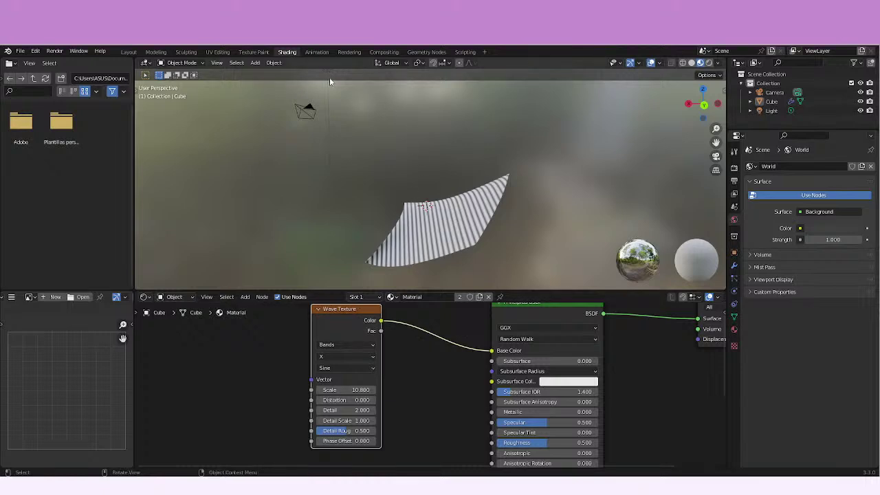
Return to the Geometry Nodes workspace and display the striped surface with rendered viewport shading
click(422, 53)
middle_drag(434, 402, 597, 376)
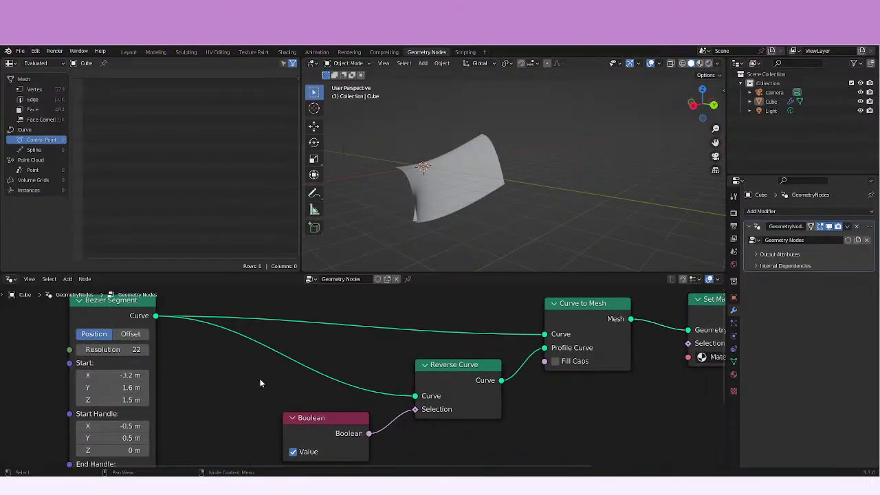
middle_drag(260, 383, 350, 380)
scroll(350, 380, down, 2)
middle_drag(401, 390, 294, 389)
click(709, 63)
mouse_move(474, 186)
middle_down()
mouse_move(478, 195)
mouse_move(429, 187)
mouse_move(467, 200)
middle_up()
scroll(480, 169, up, 5)
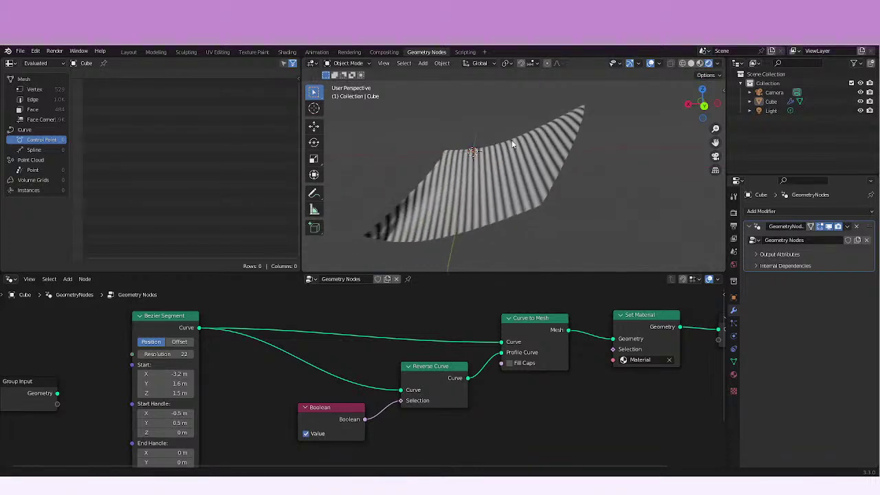
scroll(512, 144, down, 3)
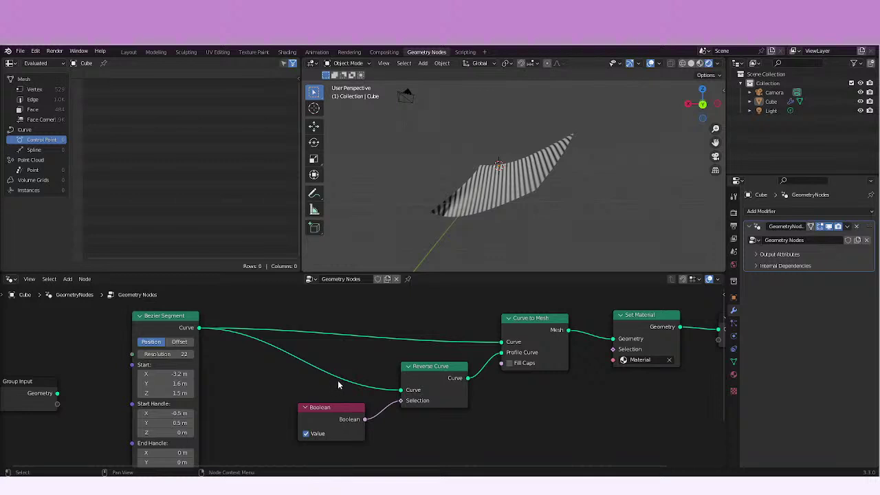
Toggle the Boolean value repeatedly and compare the striped mesh with the profile curve reversed and not reversed
drag(327, 407, 305, 402)
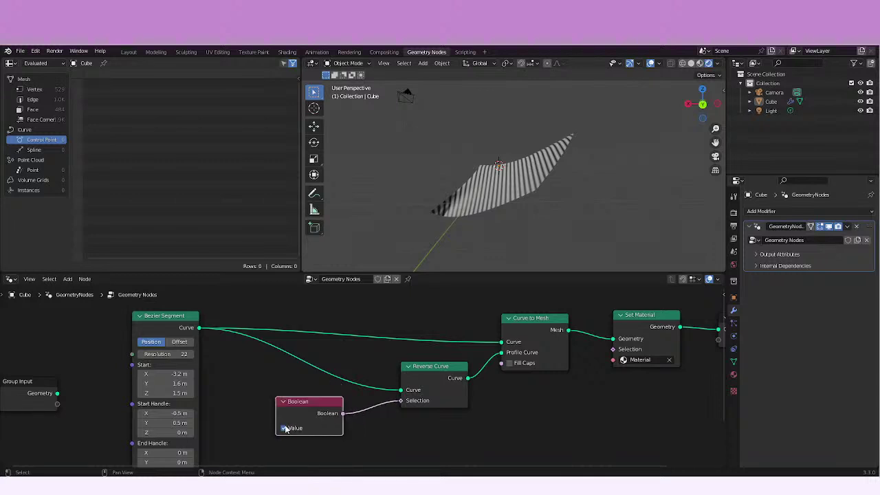
click(285, 427)
click(283, 428)
click(285, 428)
middle_drag(533, 209, 440, 200)
click(284, 428)
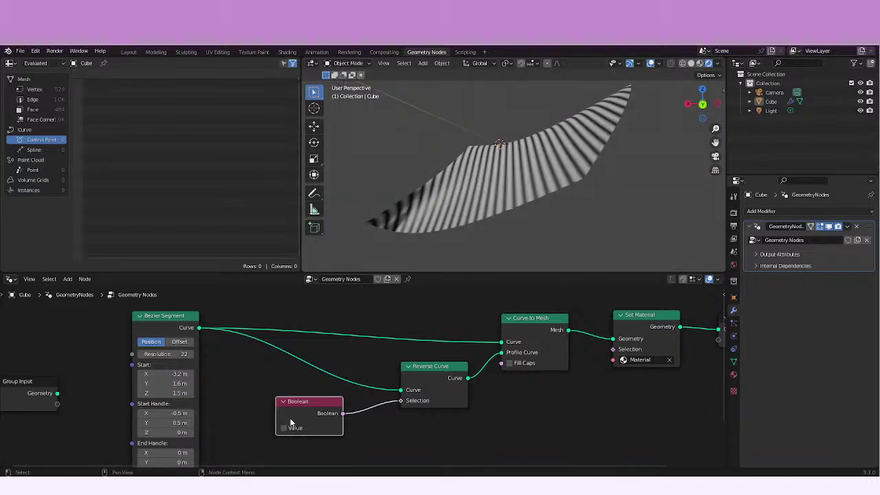
Move the Boolean node closer to Reverse Curve and delete the Bezier Segment node
drag(290, 422, 319, 438)
drag(181, 338, 165, 348)
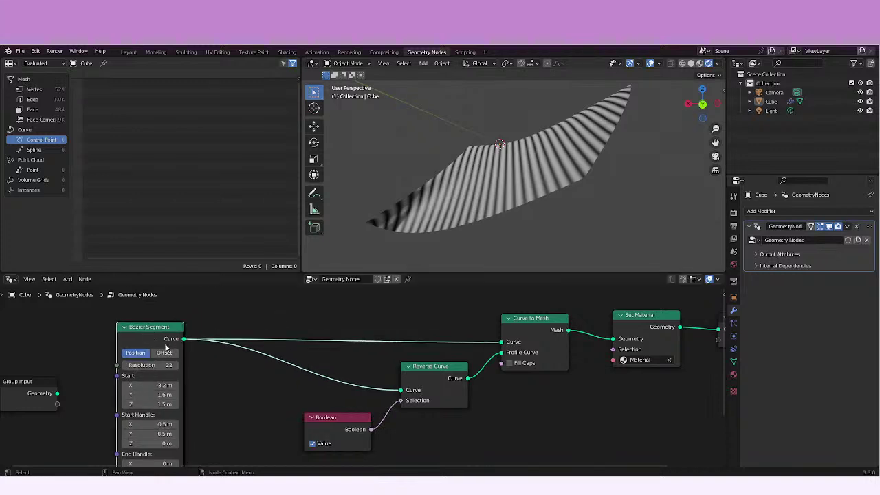
key(x)
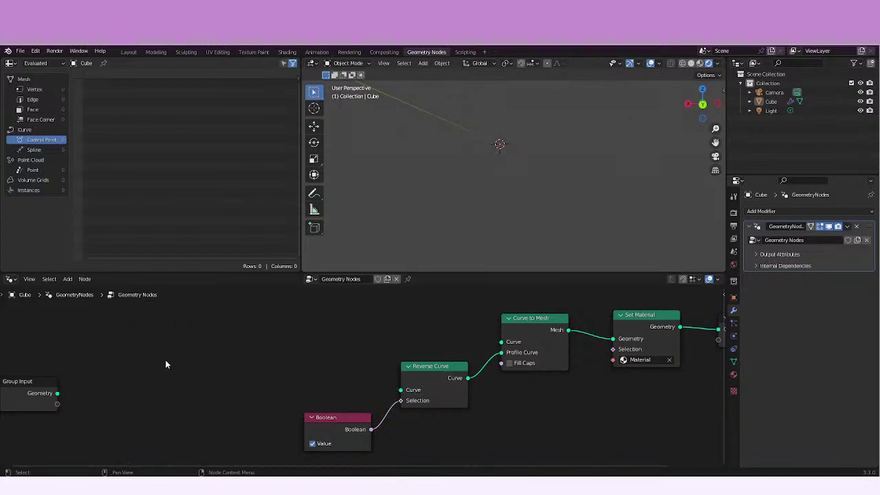
Add an Arc curve primitive and link its Curve output to both Curve to Mesh's Curve input and Reverse Curve's Curve input
key(shift+a)
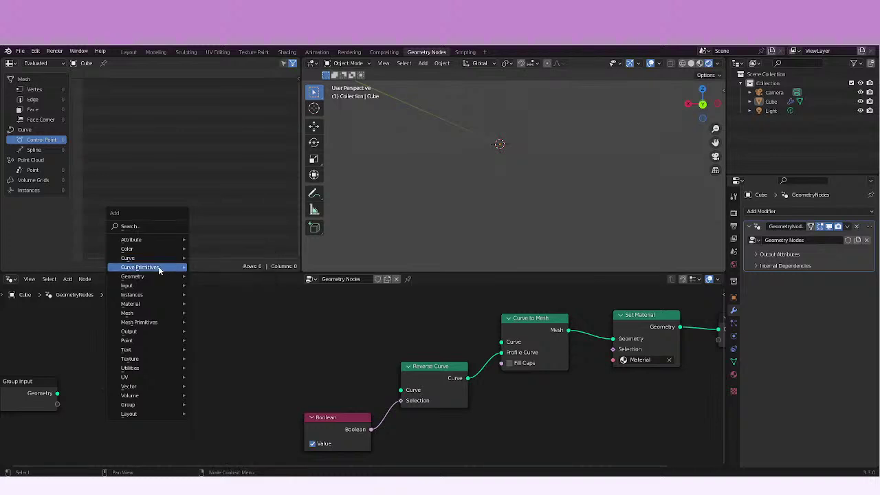
mouse_move(159, 268)
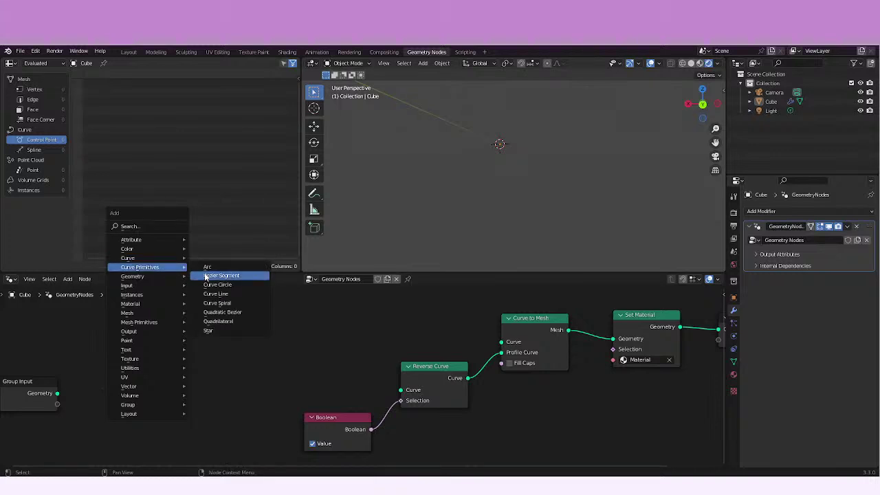
click(207, 266)
click(253, 337)
drag(247, 331, 508, 343)
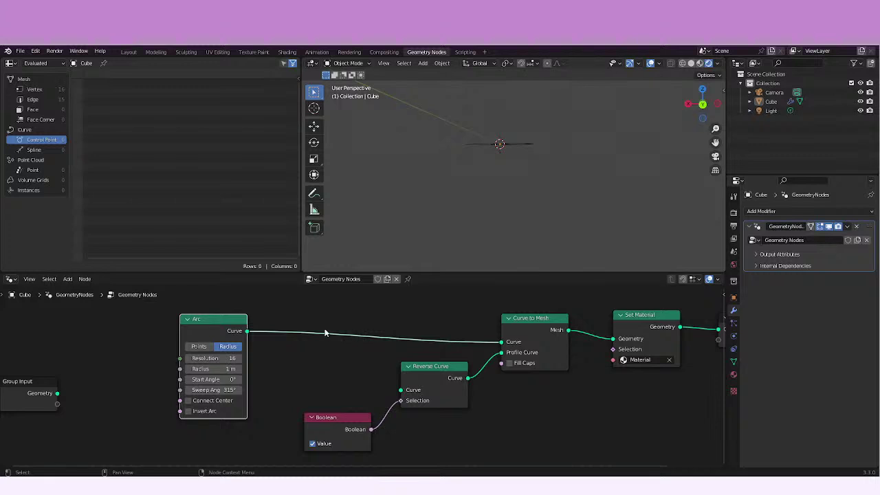
drag(247, 330, 394, 388)
Examine the striped arc mesh from several angles while switching the Boolean value on and off
middle_drag(462, 240, 509, 186)
middle_drag(550, 151, 481, 206)
drag(337, 418, 336, 404)
click(313, 429)
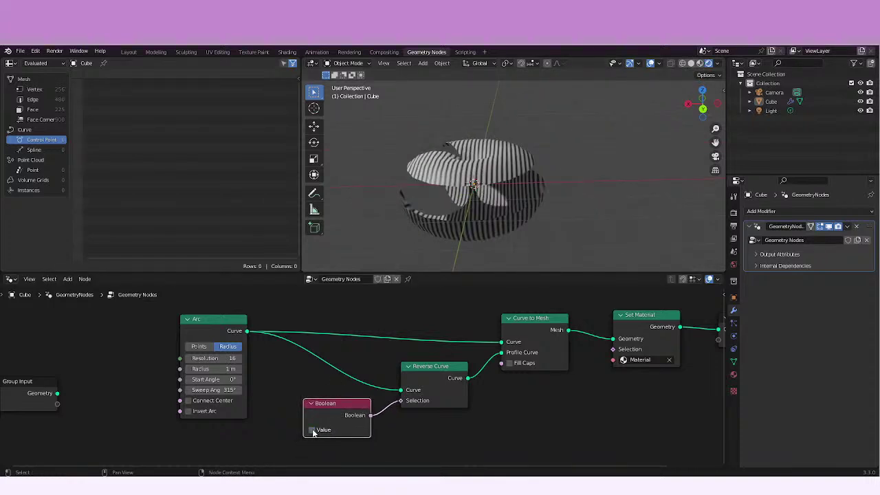
click(312, 430)
middle_drag(475, 220, 457, 204)
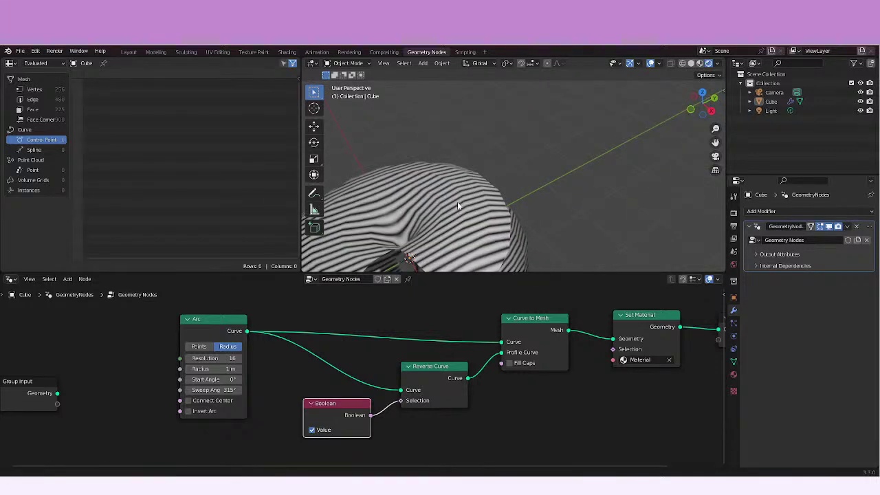
key(KP_Decimal)
click(313, 431)
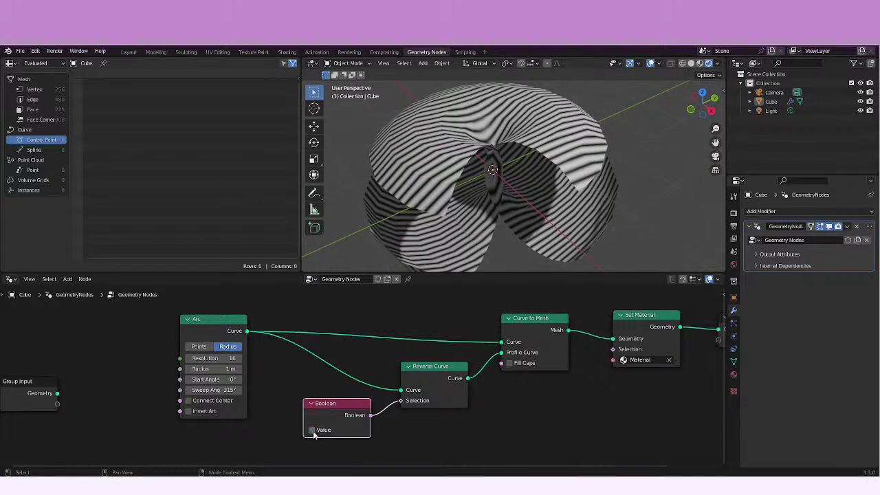
click(312, 430)
click(312, 430)
In the Shading workspace, set the Wave Texture's scale to 11.1, distortion to 4.8, phase offset to -10.1 and detail to 5.8
click(286, 52)
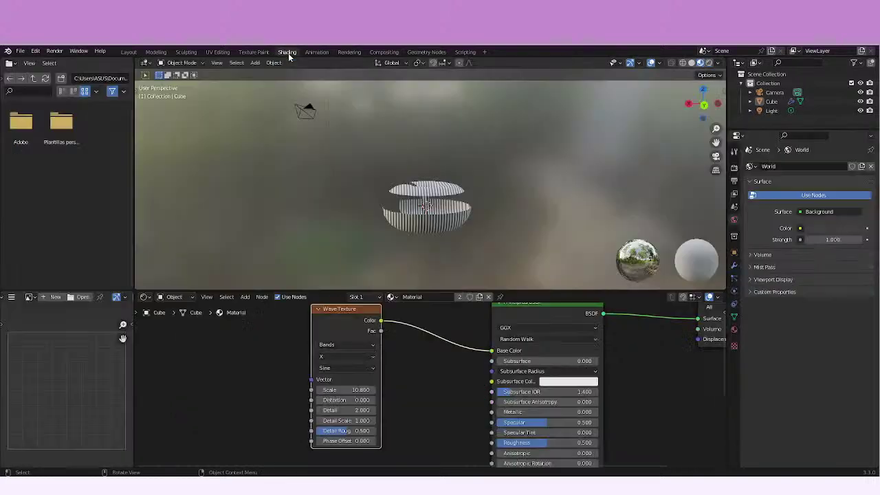
mouse_move(342, 390)
mouse_down()
mouse_move(358, 389)
mouse_move(358, 405)
mouse_move(405, 400)
mouse_up()
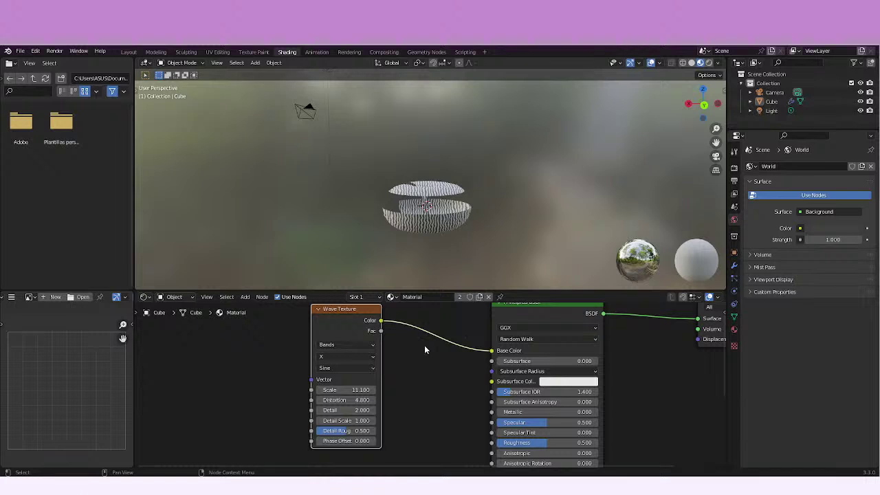
middle_drag(412, 207, 506, 184)
drag(341, 441, 300, 445)
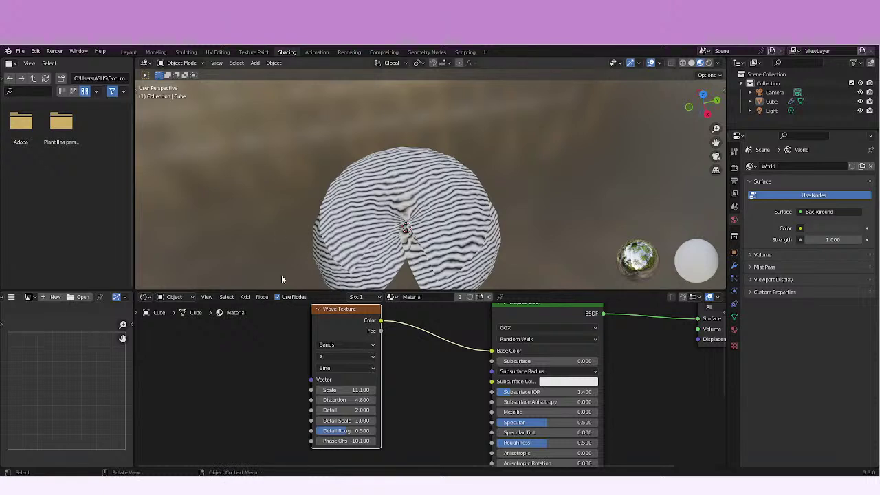
mouse_move(341, 411)
mouse_down()
mouse_move(374, 410)
mouse_move(313, 410)
mouse_move(355, 410)
mouse_up()
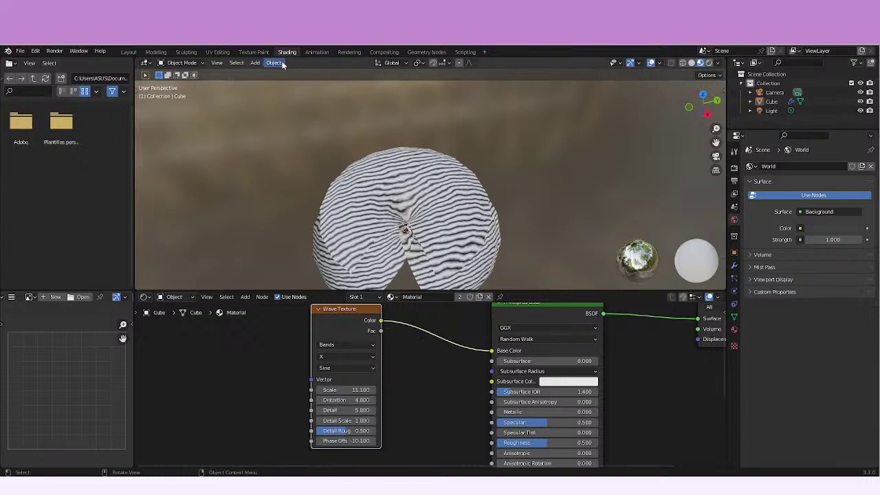
Return to the Geometry Nodes workspace and compare the distorted stripes with the profile arc reversed and not reversed
click(448, 52)
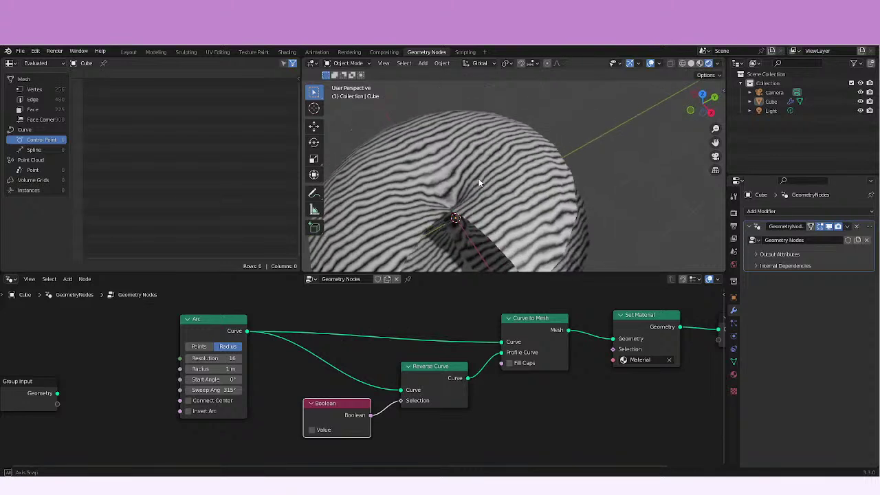
middle_drag(480, 182, 460, 180)
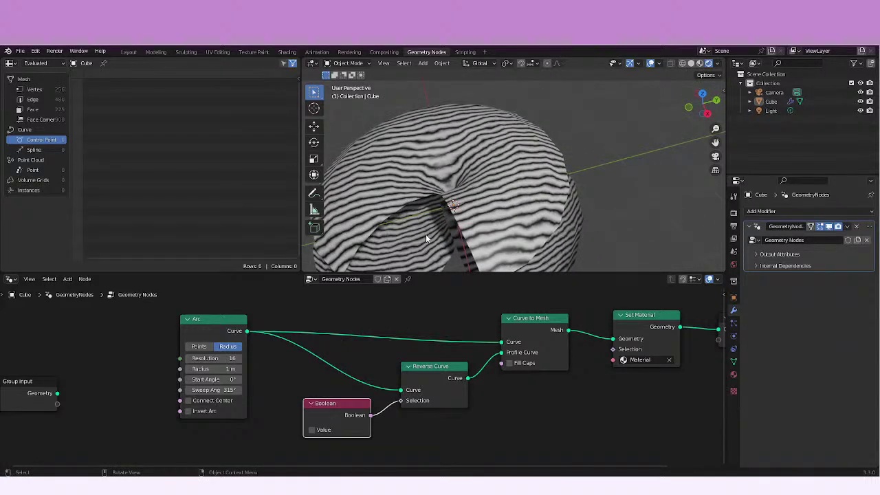
click(311, 430)
click(312, 429)
Rearrange the Reverse Curve and Boolean nodes beside the Arc node and toggle the Boolean value, leaving it enabled
mouse_move(501, 352)
mouse_down()
mouse_move(488, 367)
mouse_move(501, 352)
mouse_up()
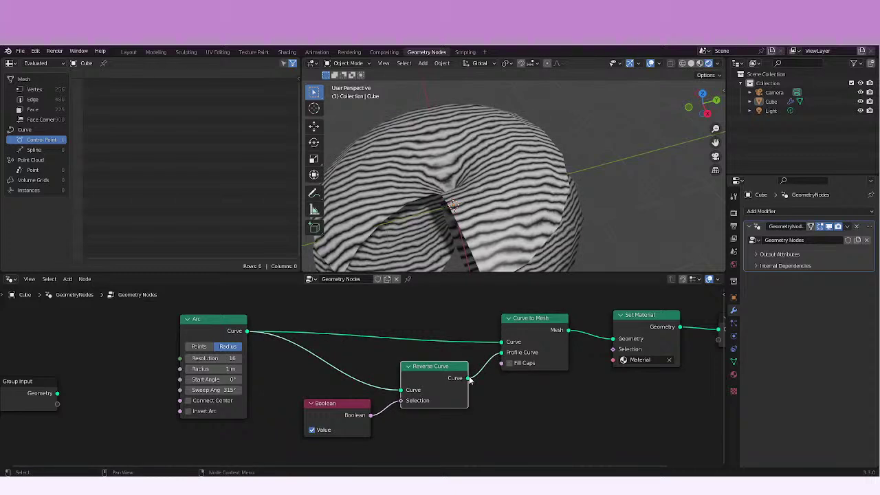
drag(462, 386, 449, 383)
drag(306, 423, 285, 417)
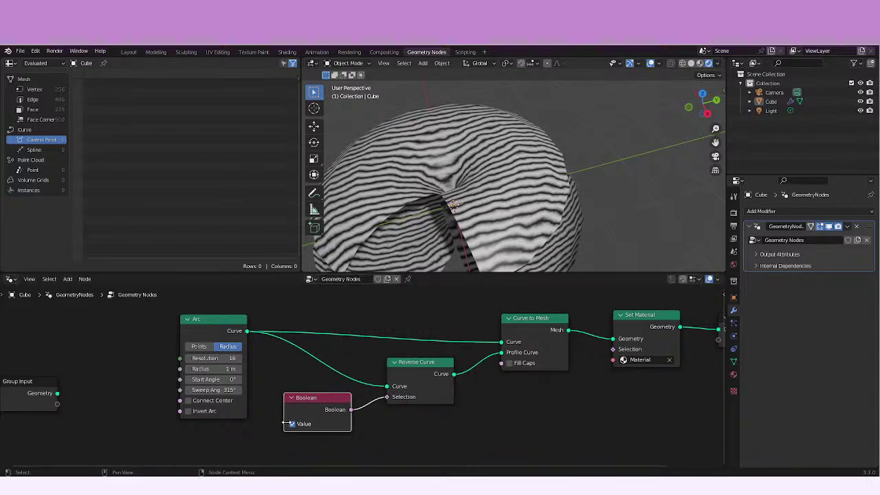
click(293, 424)
click(293, 424)
click(294, 424)
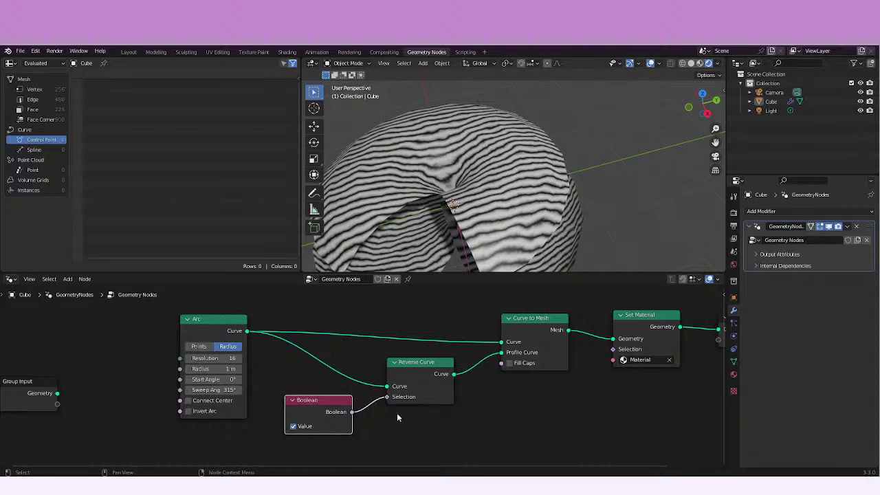
Nudge the Reverse Curve node slightly and recheck the mesh with the Boolean value, then deselect all nodes
middle_drag(396, 417, 401, 430)
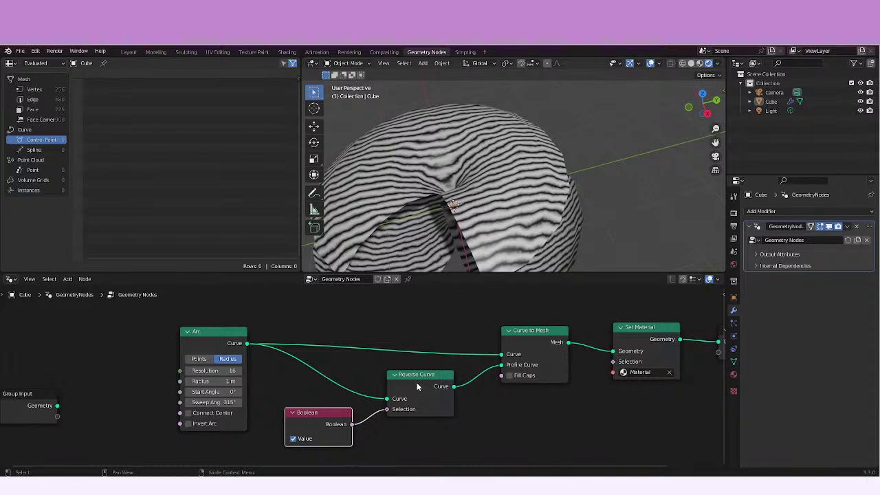
click(417, 387)
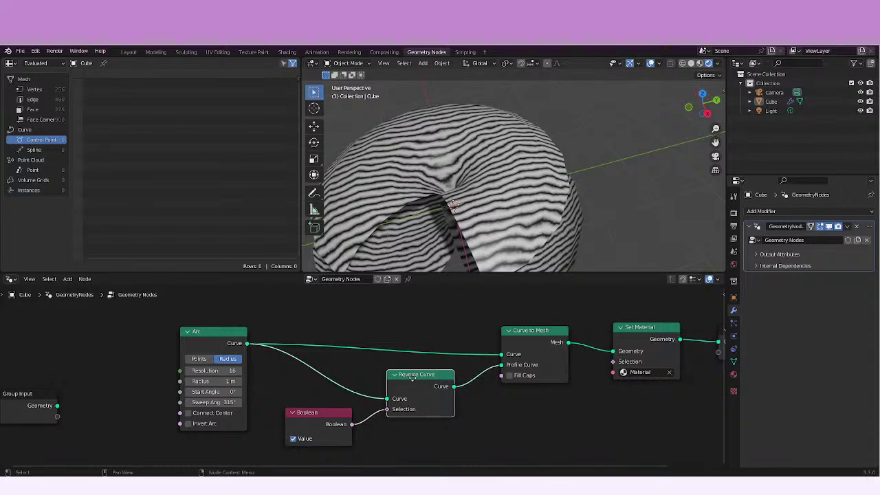
drag(412, 377, 411, 377)
click(293, 439)
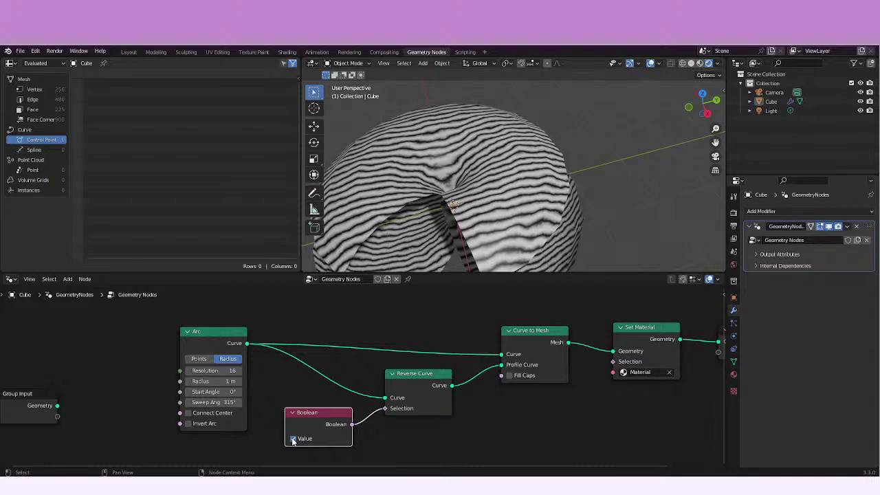
click(509, 376)
middle_drag(149, 382, 112, 385)
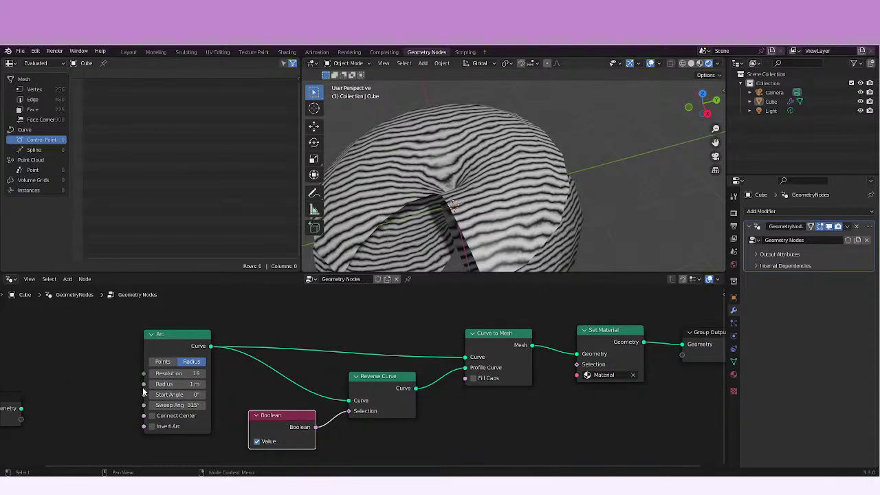
click(274, 389)
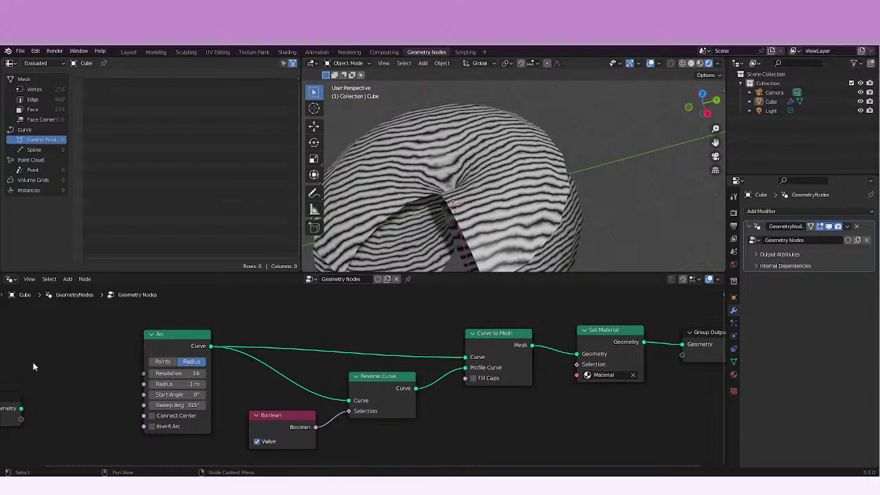